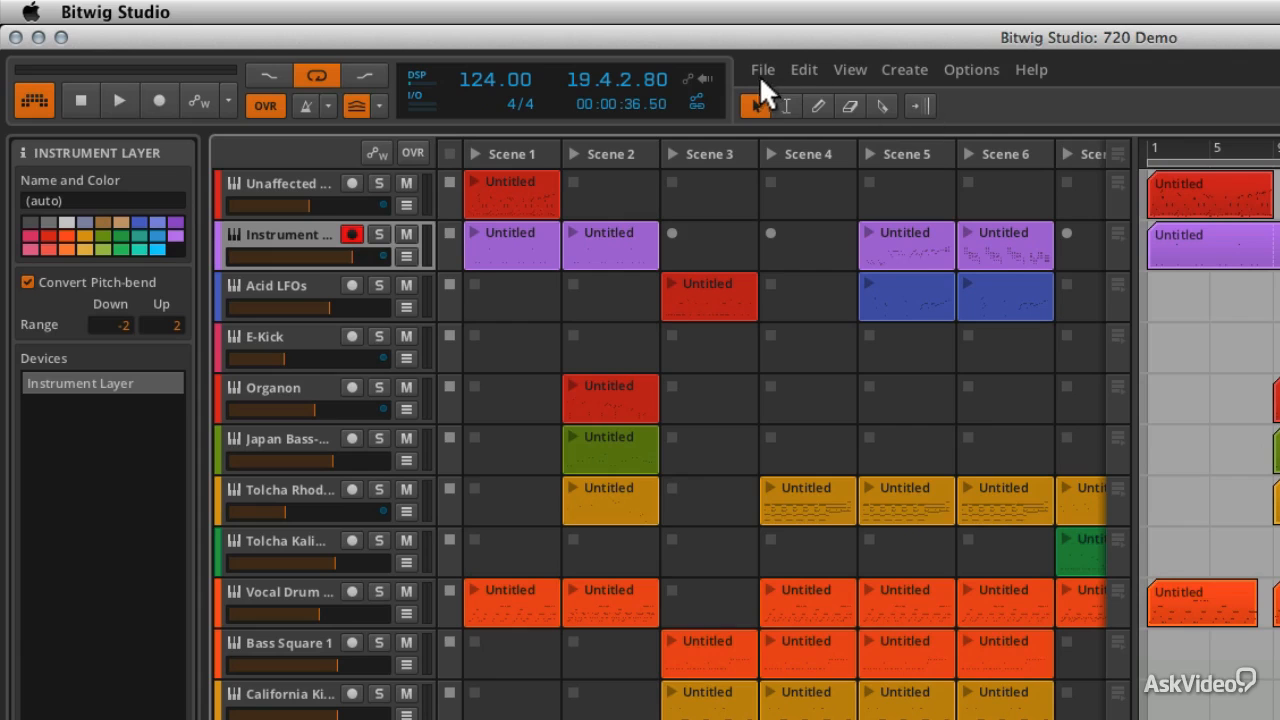
Browse the main menus, including the application-wide and editing commands, then close them
click(760, 72)
mouse_move(797, 72)
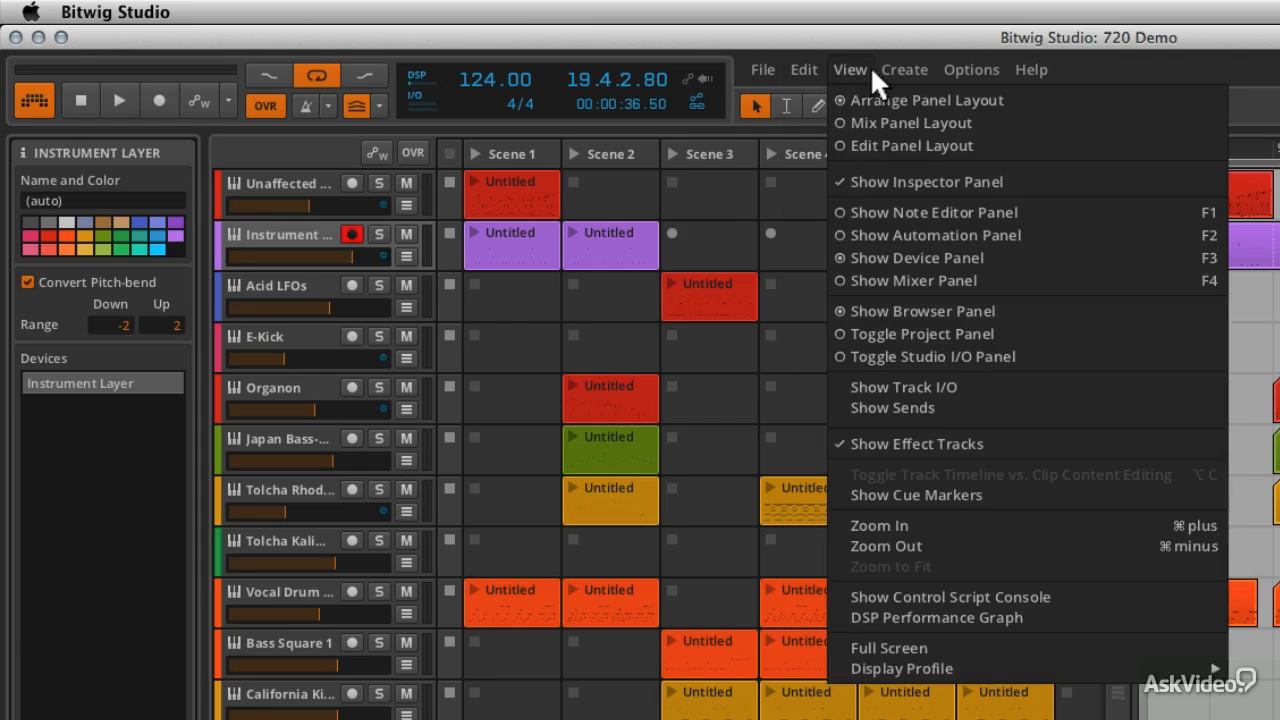
mouse_move(971, 67)
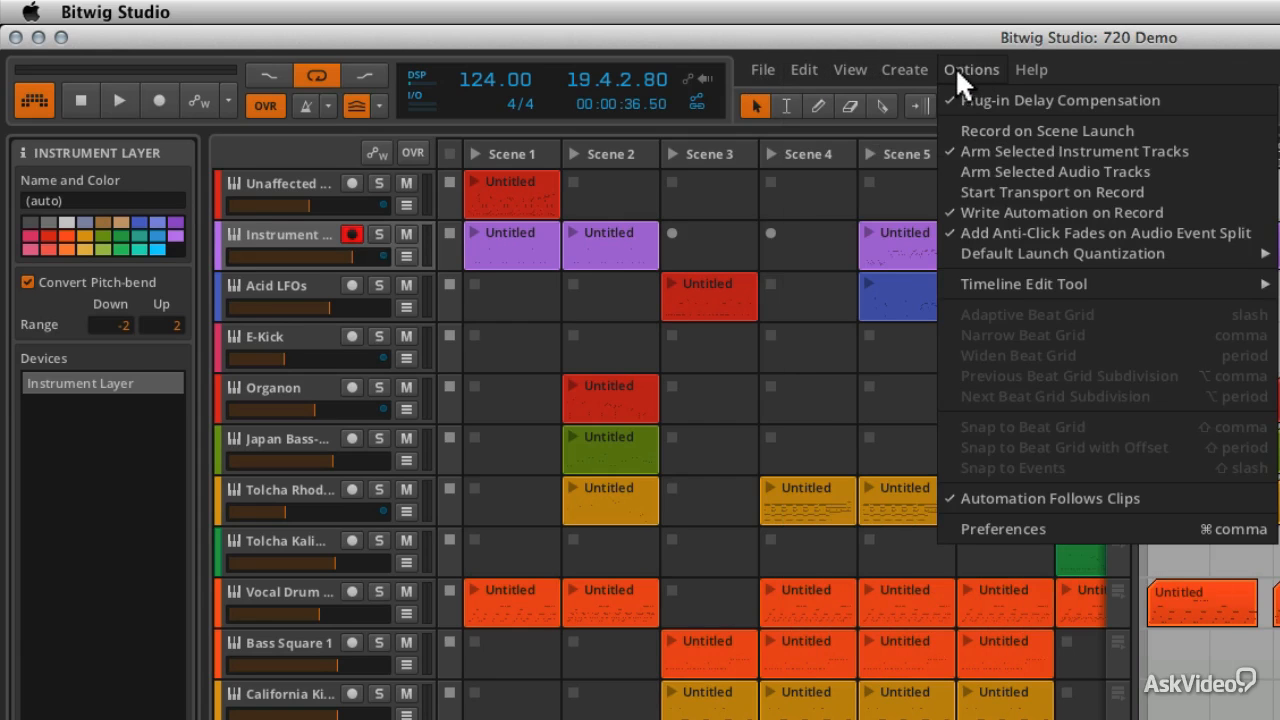
click(928, 70)
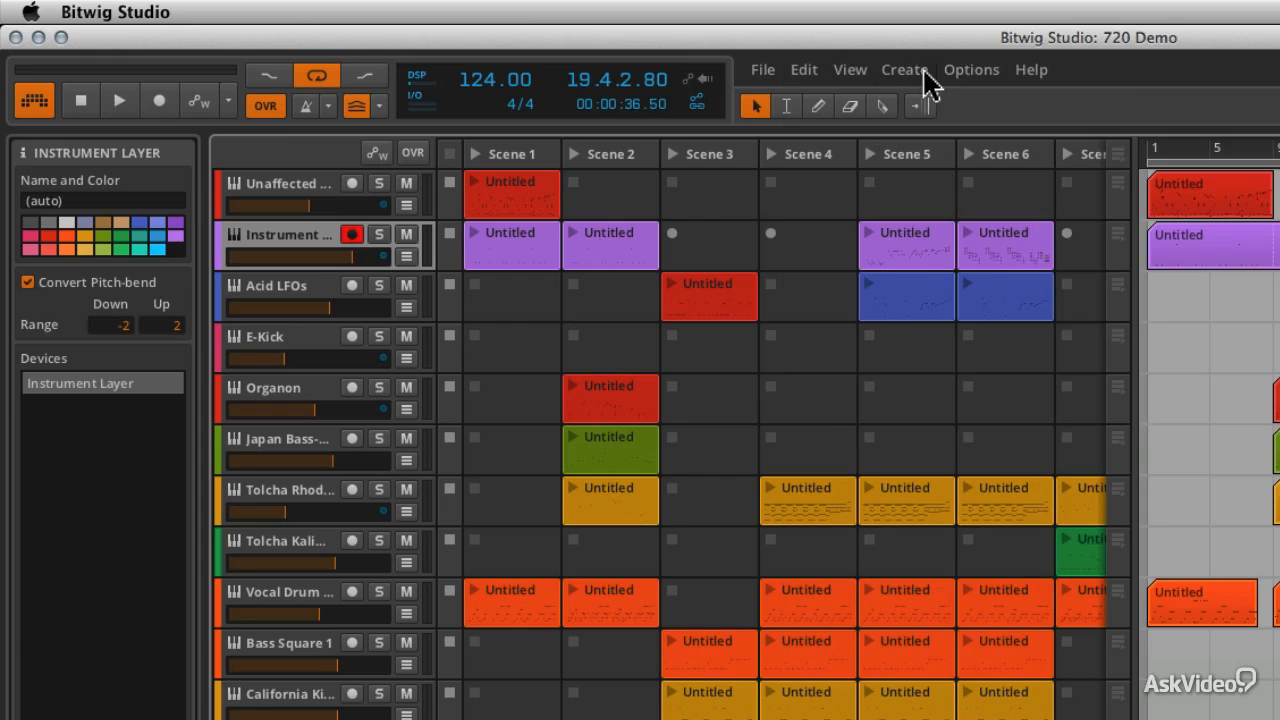
click(150, 5)
click(147, 5)
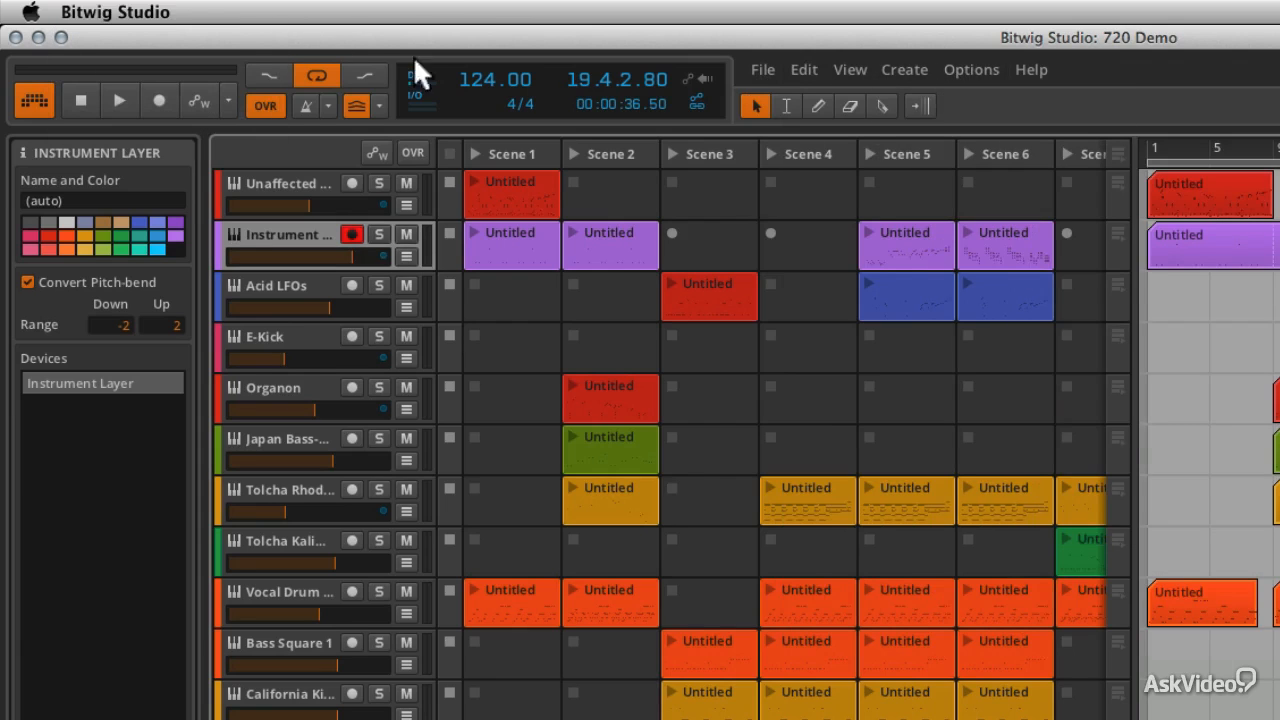
click(787, 66)
mouse_move(963, 70)
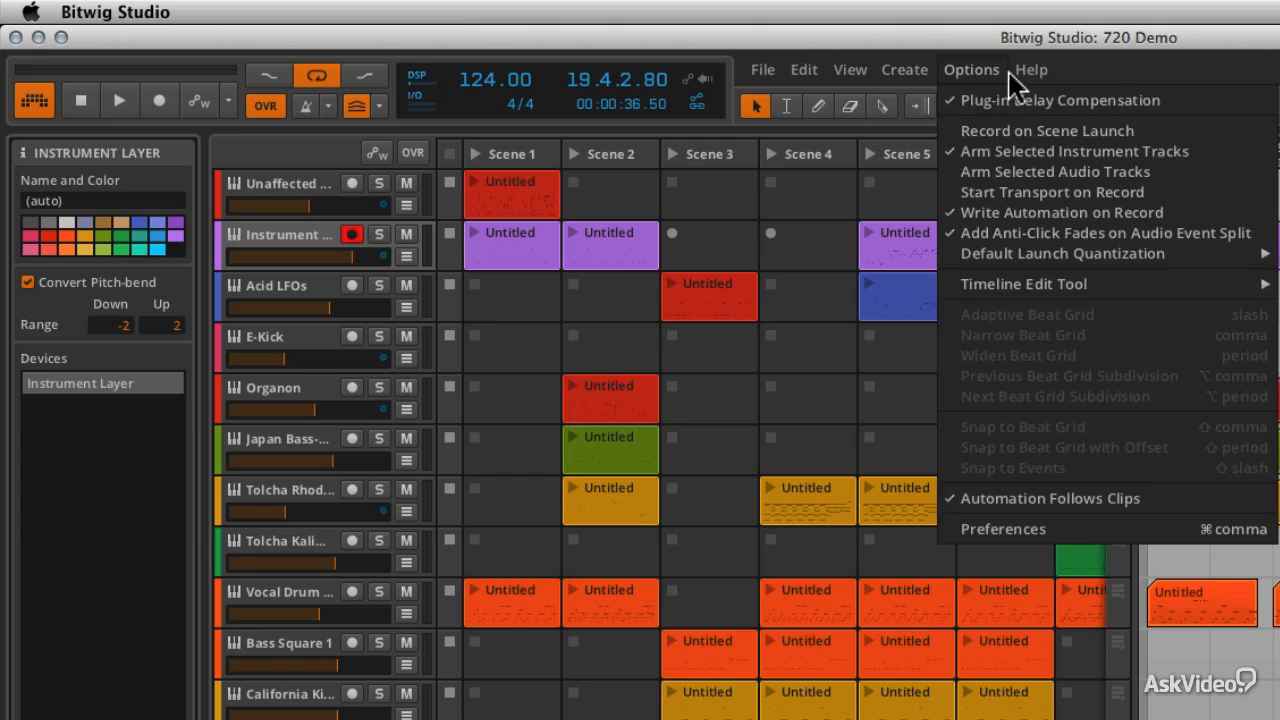
click(1008, 80)
click(978, 72)
mouse_move(921, 65)
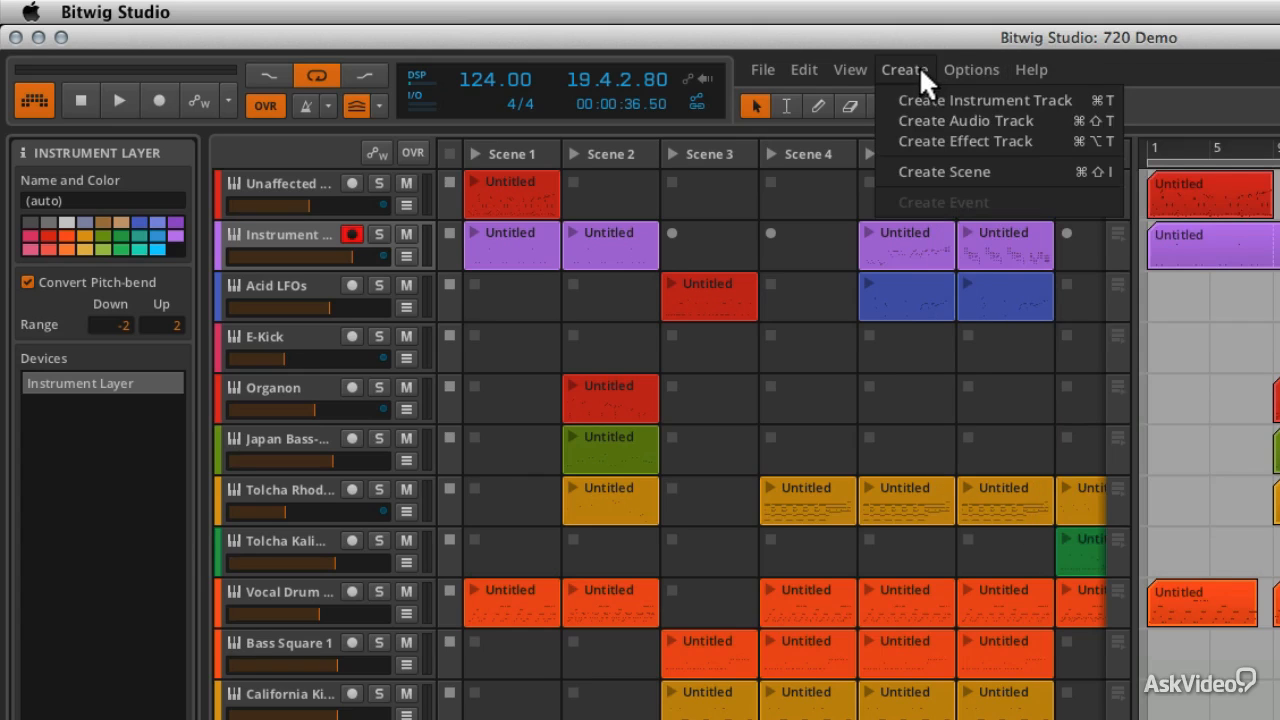
click(779, 69)
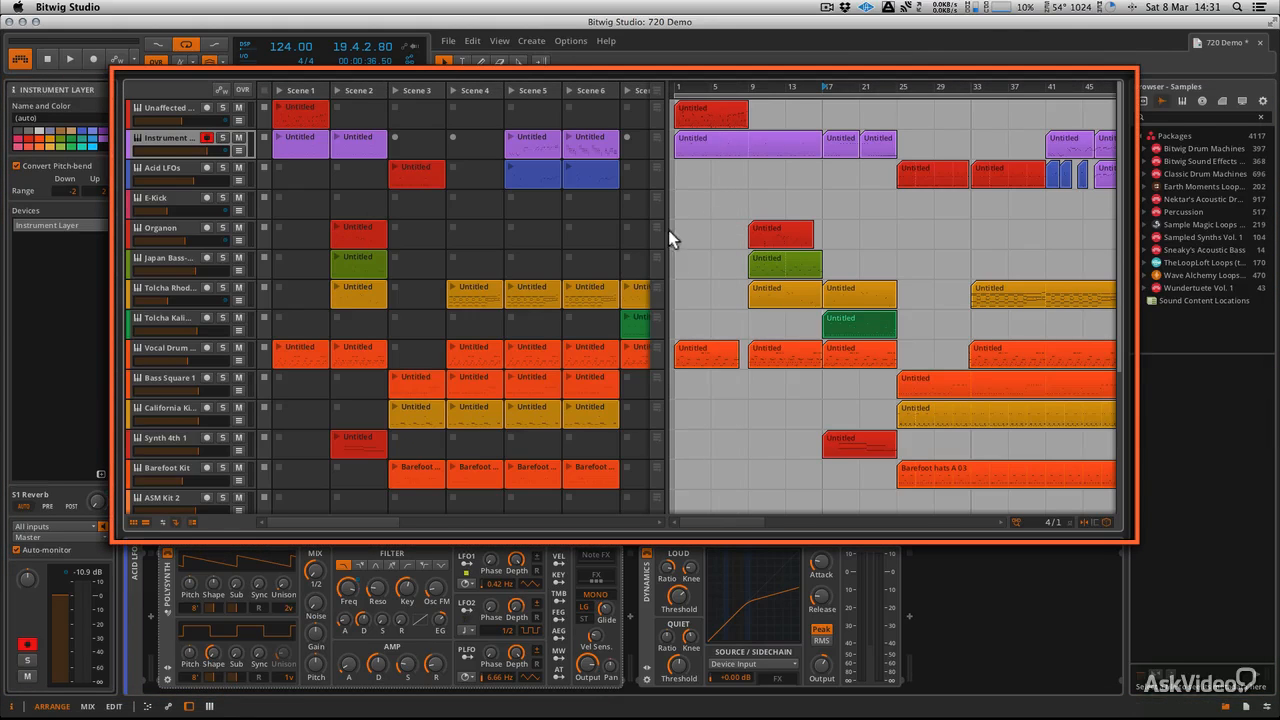
Widen the arrangement timeline, then cycle through the browser tabs and return to Devices and Presets
drag(666, 229, 608, 226)
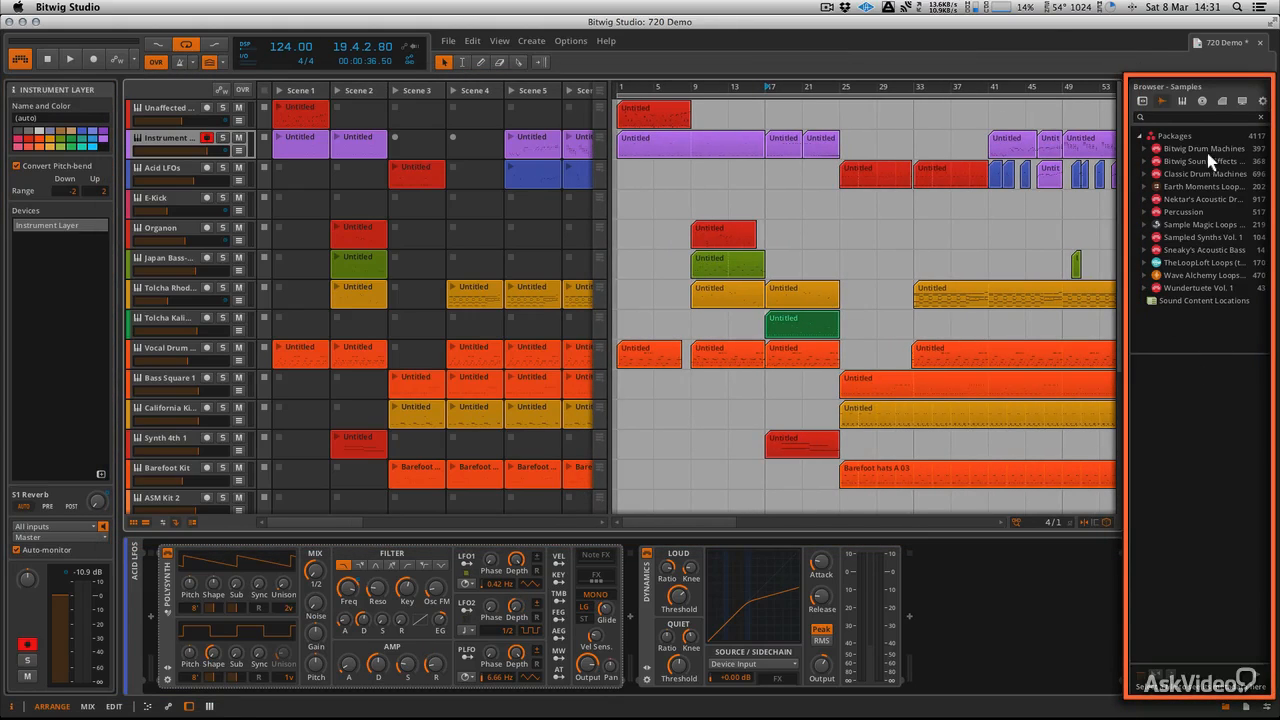
click(1143, 102)
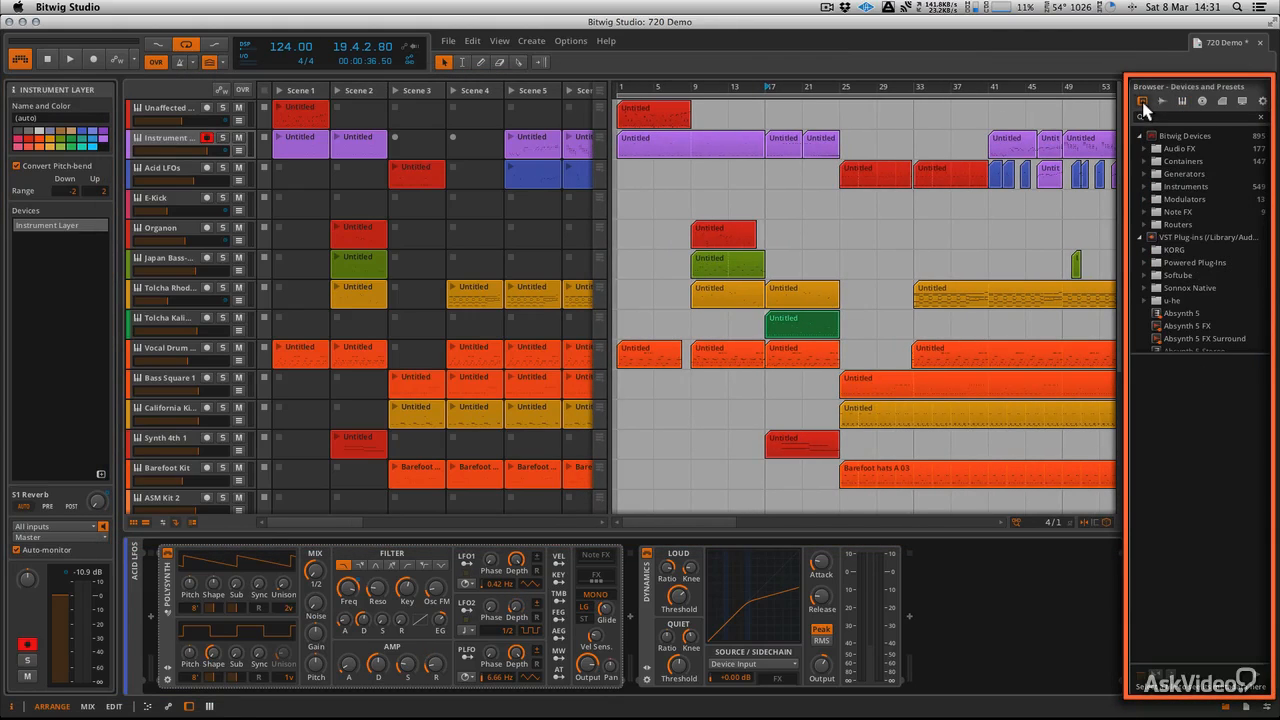
click(1163, 102)
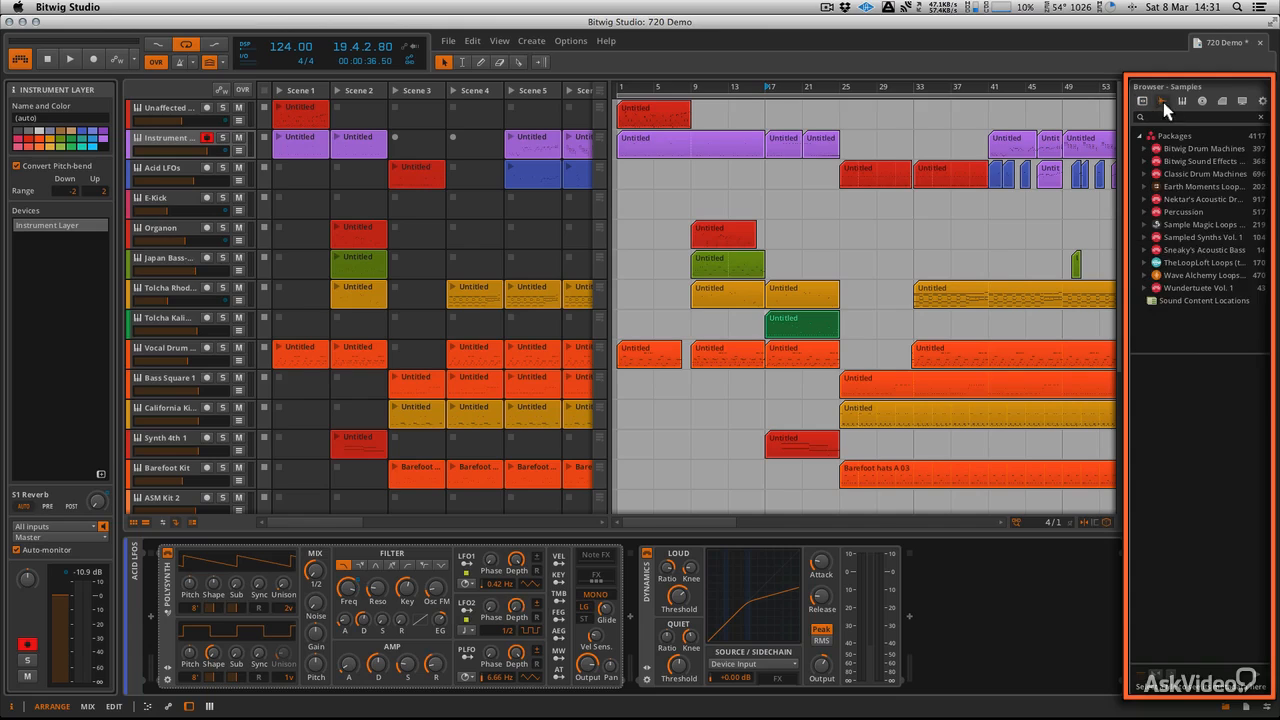
click(1220, 102)
click(1242, 102)
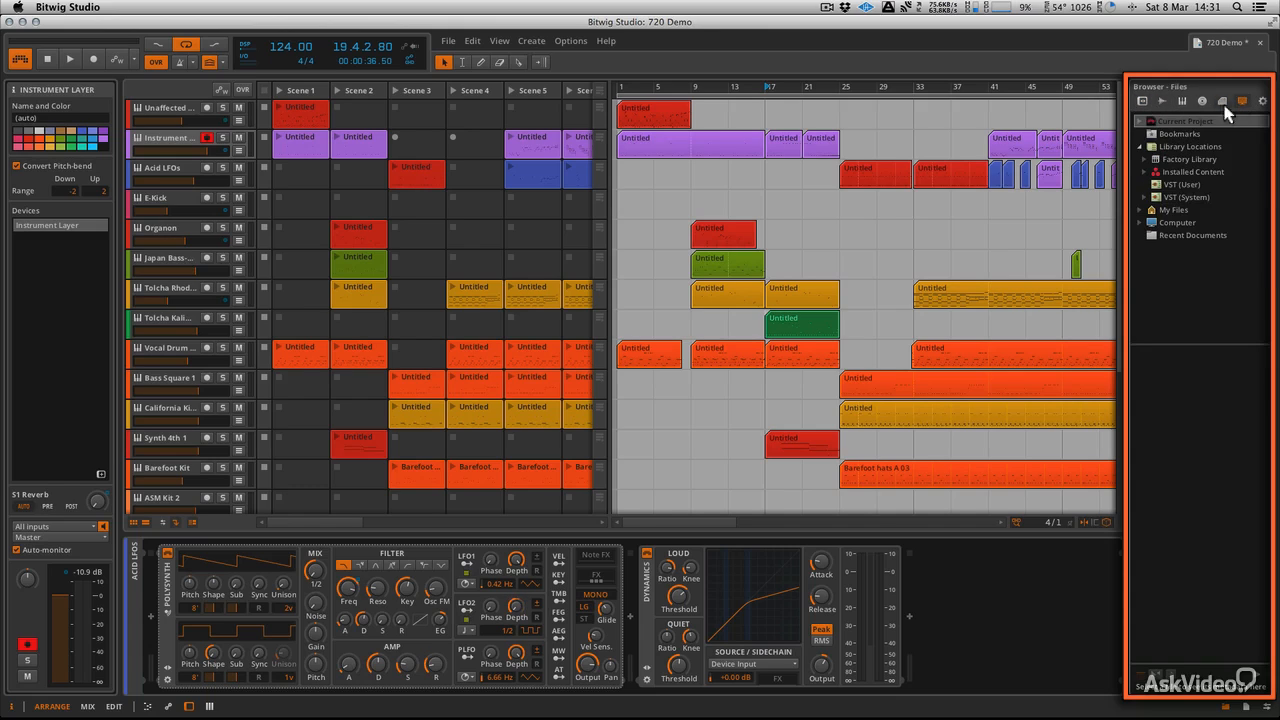
click(1262, 101)
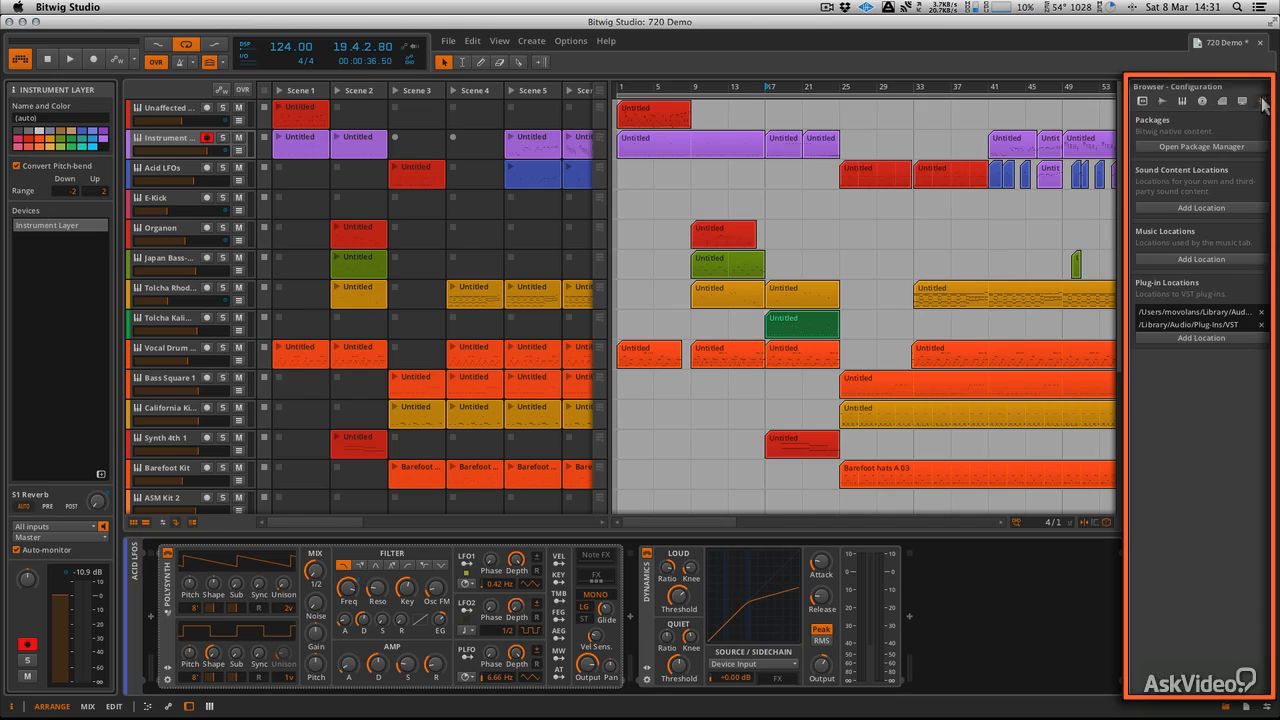
click(1142, 101)
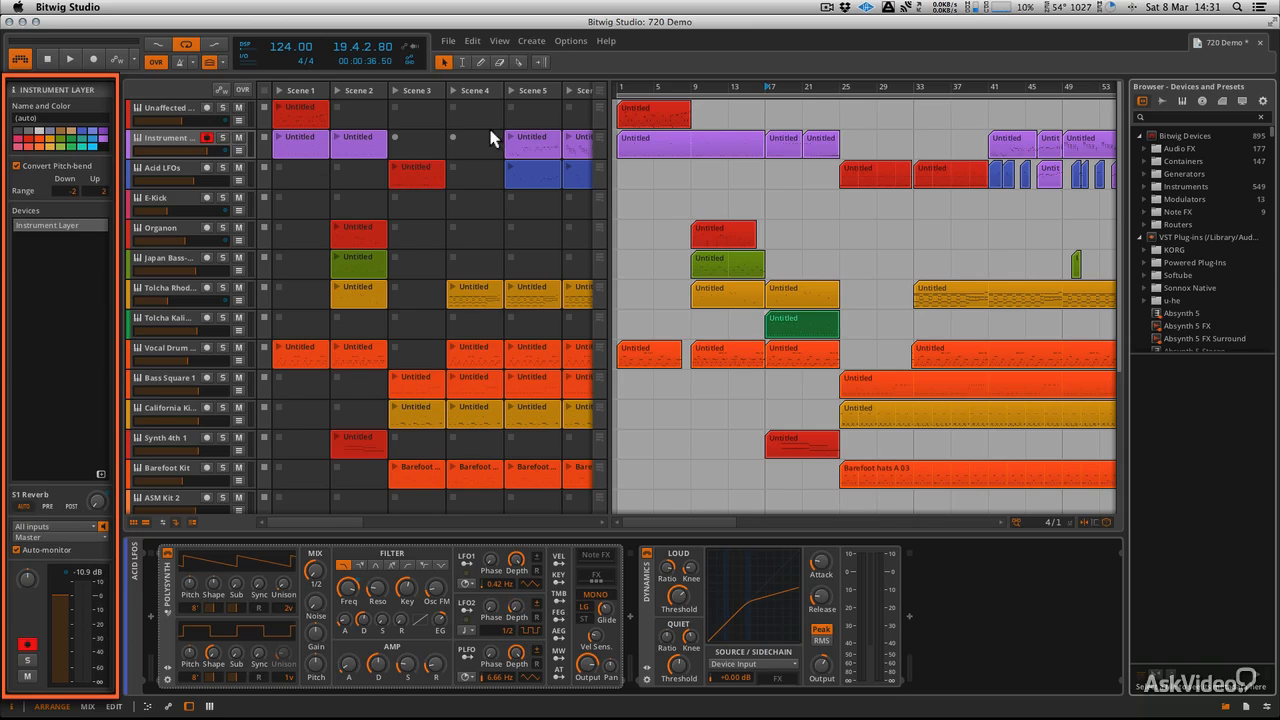
Select the Unaffected Keys track and scroll its Polysynth, EQ-5, Dynamics and Delay-2 devices
click(648, 145)
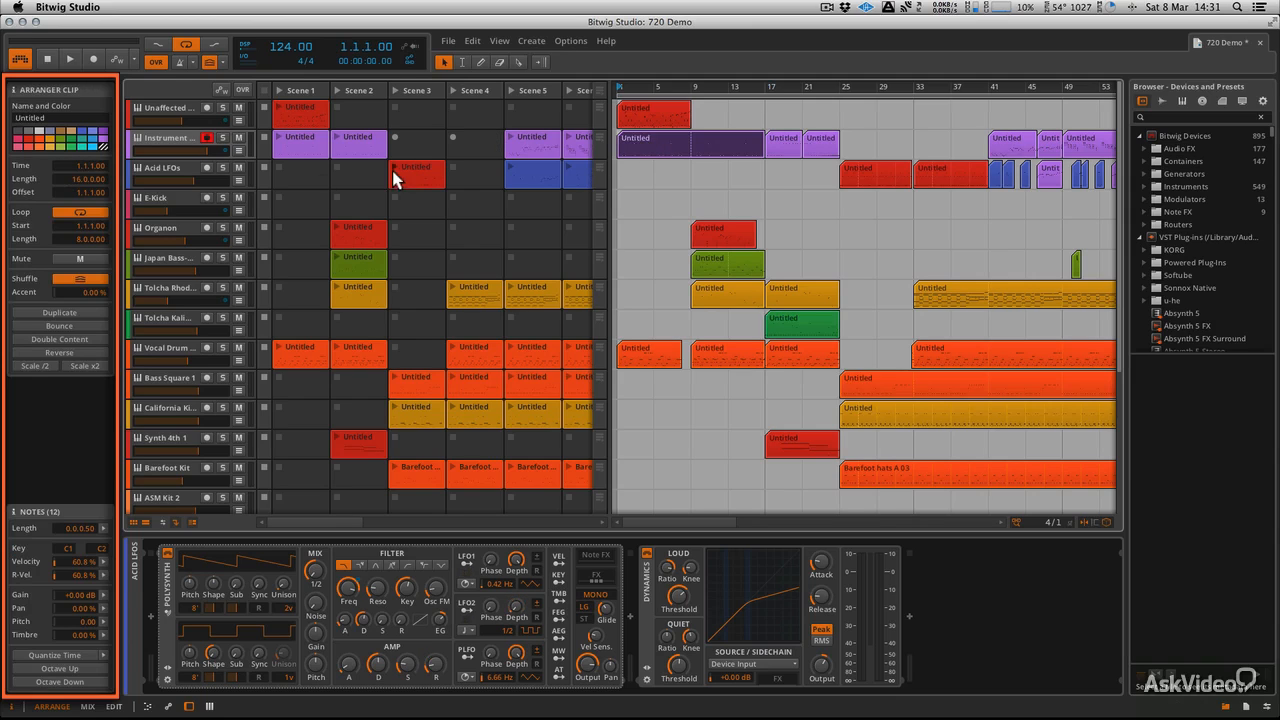
click(178, 107)
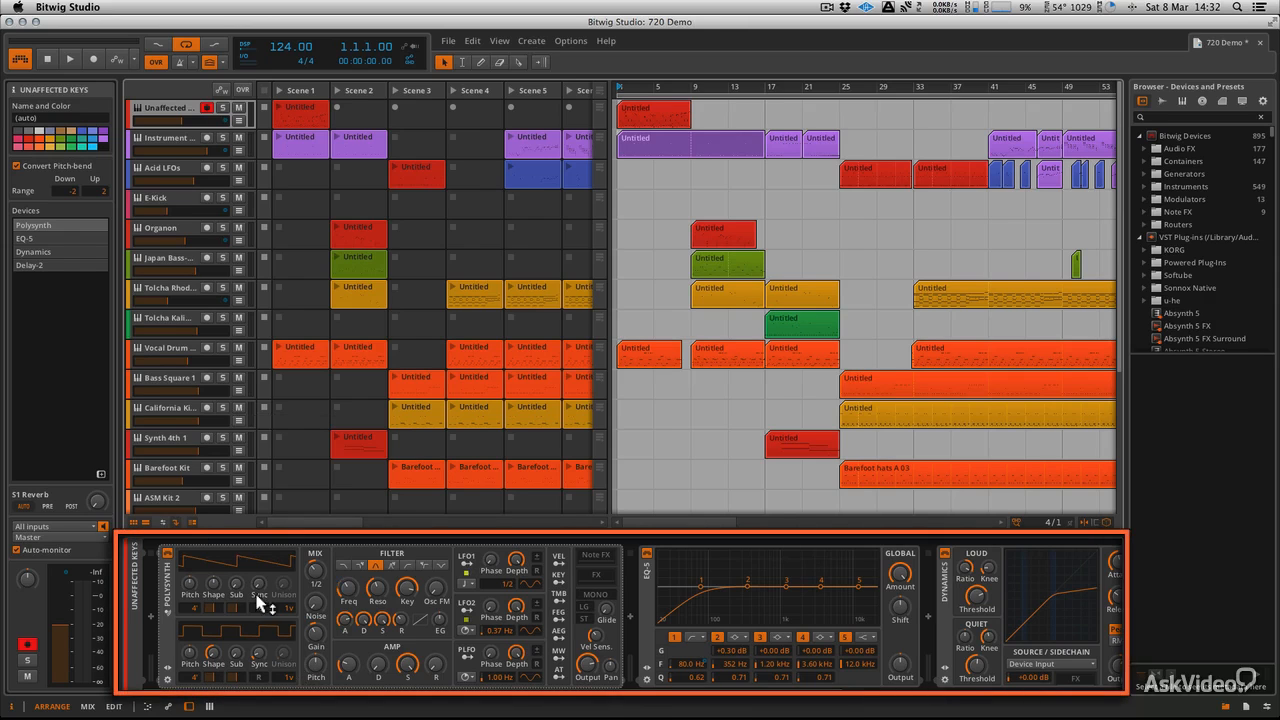
scroll(256, 594, right, 10)
scroll(256, 594, left, 8)
scroll(258, 603, left, 3)
scroll(258, 600, right, 12)
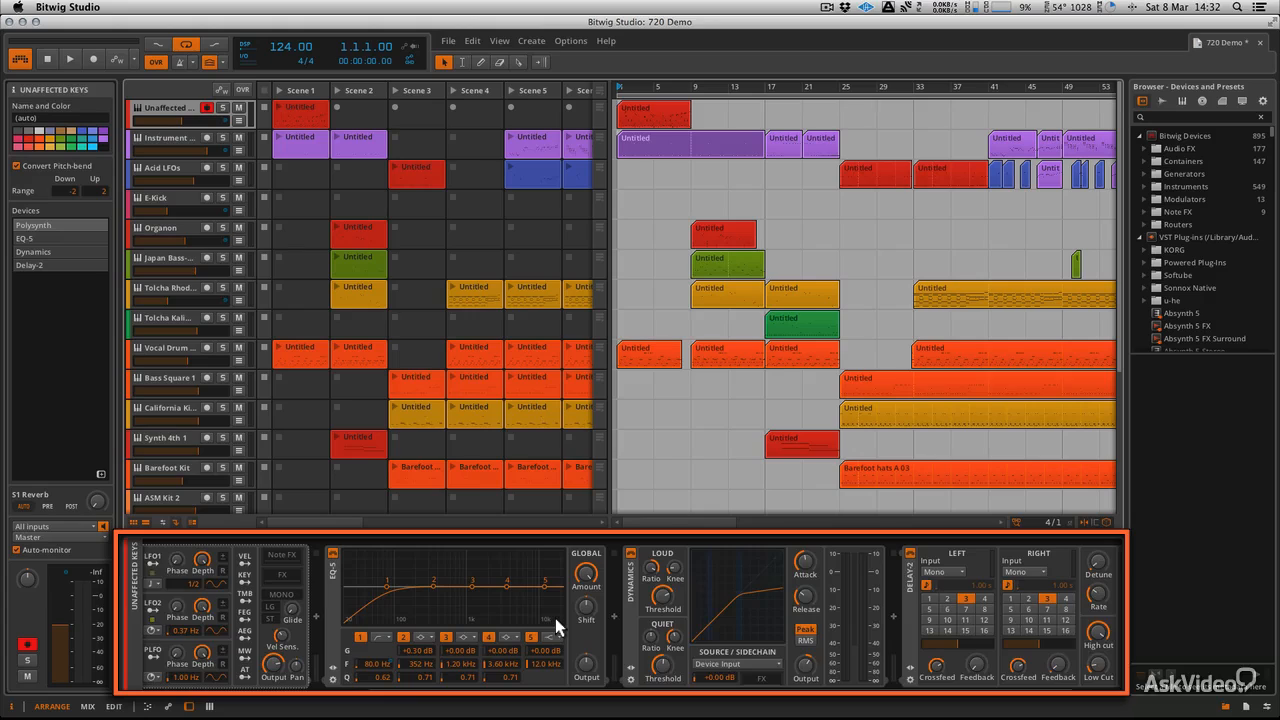
scroll(555, 618, left, 12)
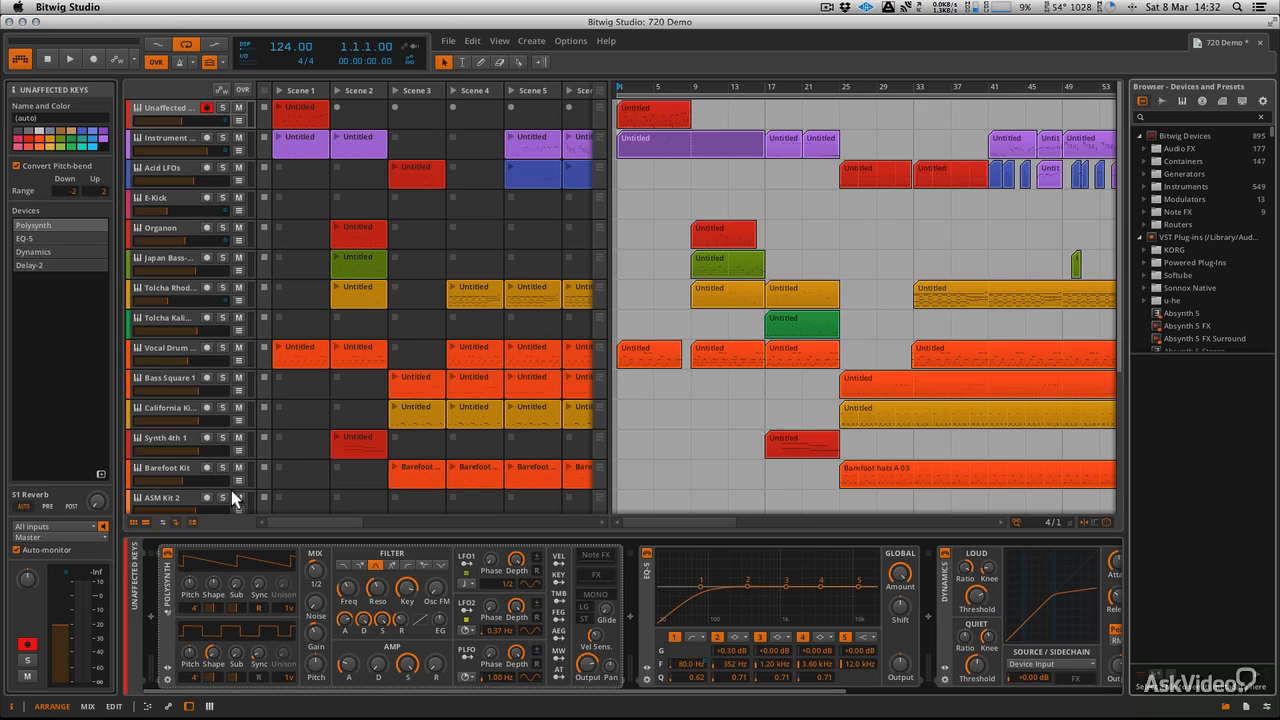
Switch through the Mix and Edit layouts and back to Arrange
click(87, 705)
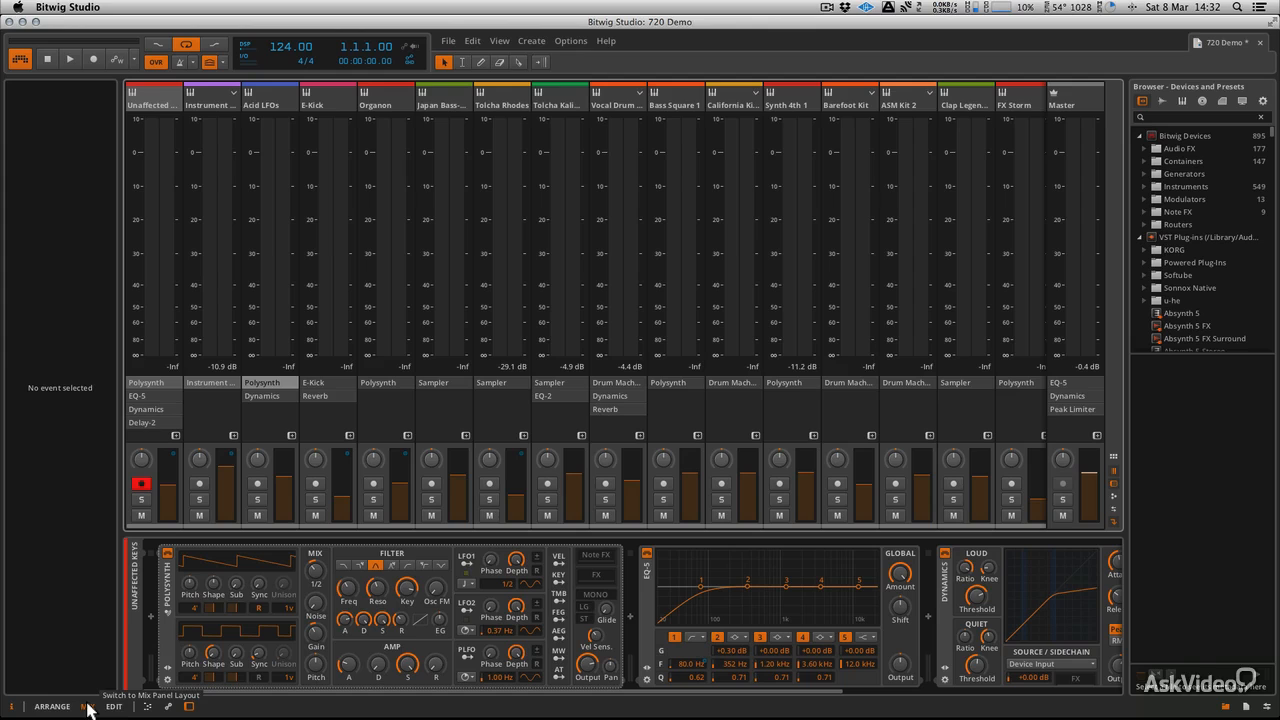
click(114, 706)
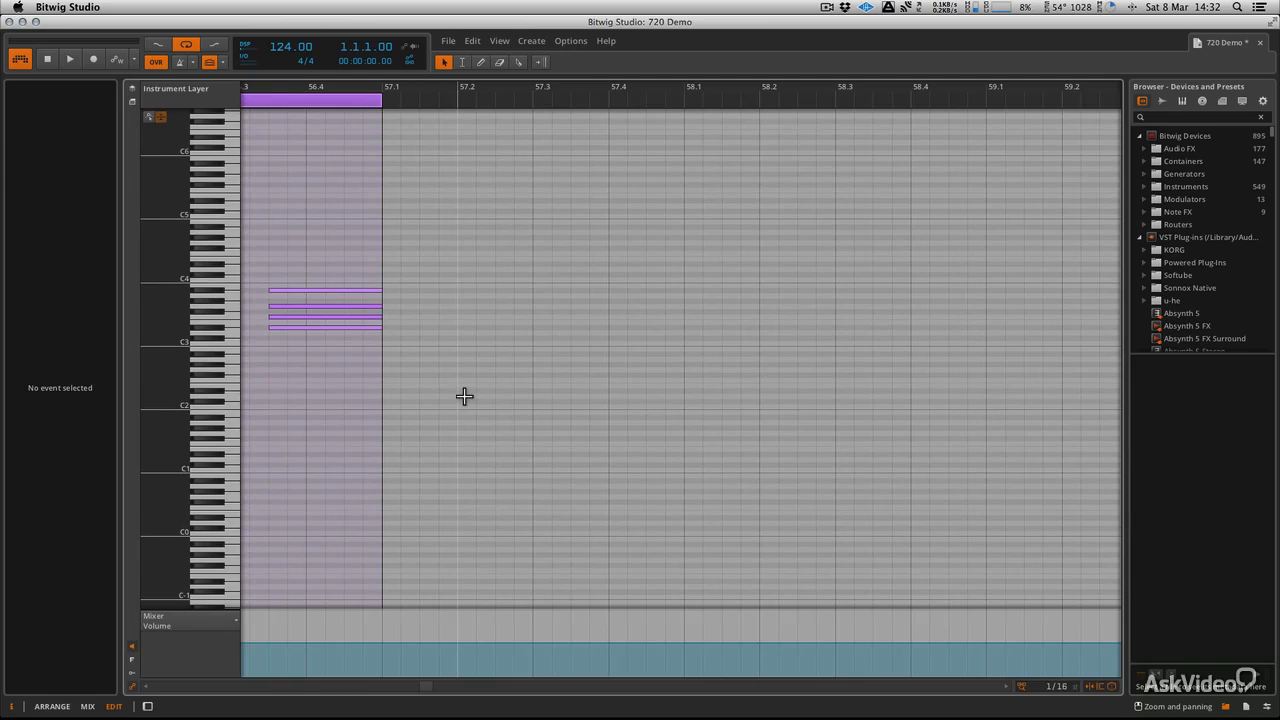
click(53, 707)
Open the Organon clip's notes below the arranger and give the arranger more height
click(725, 233)
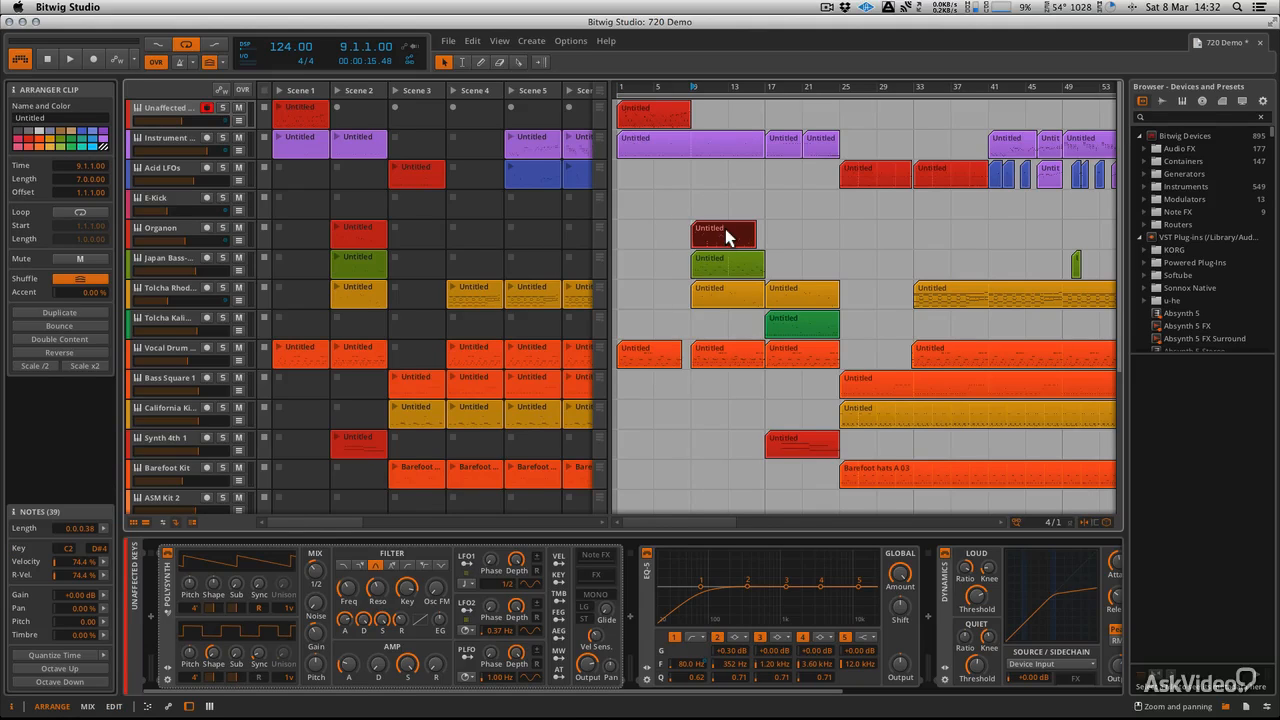
click(113, 706)
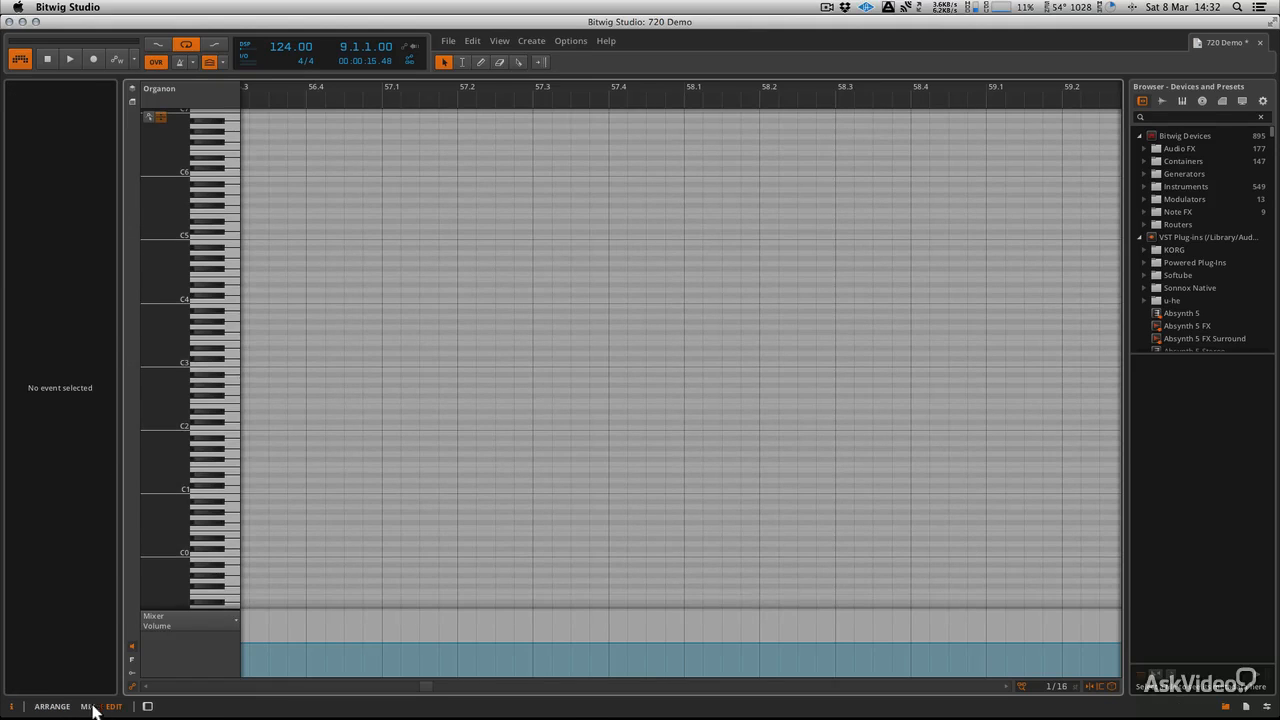
click(55, 707)
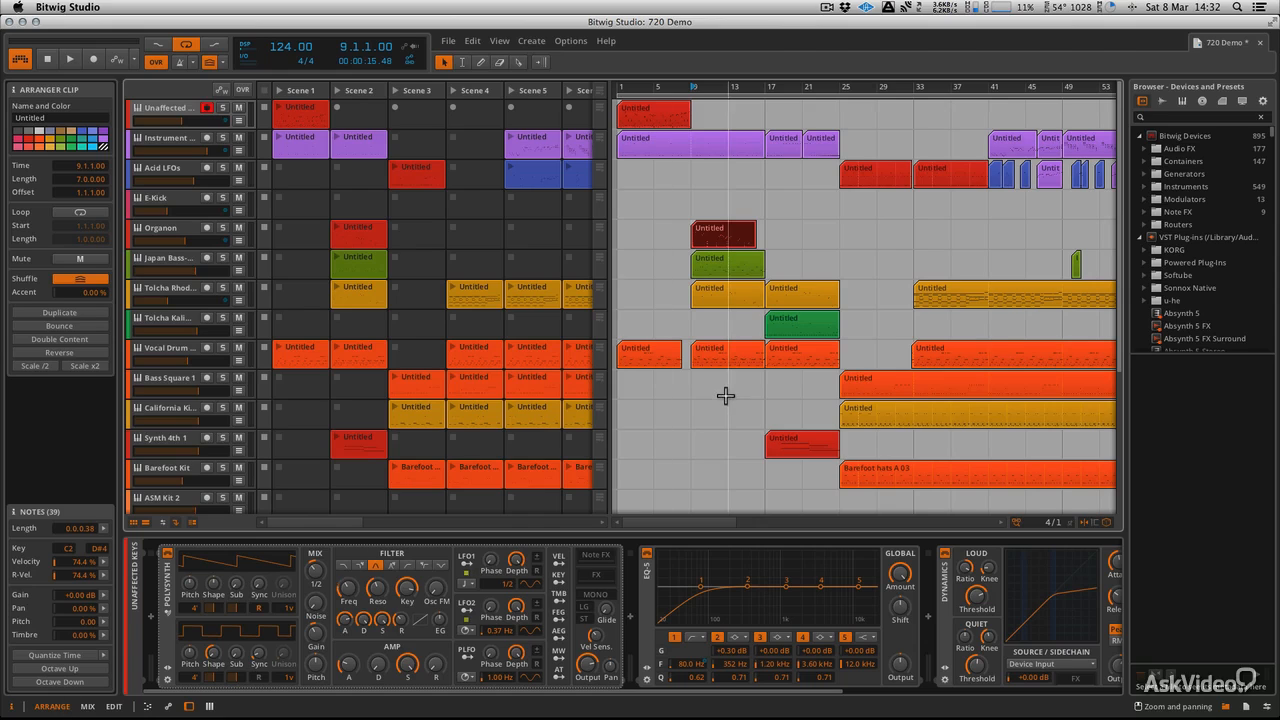
double_click(713, 244)
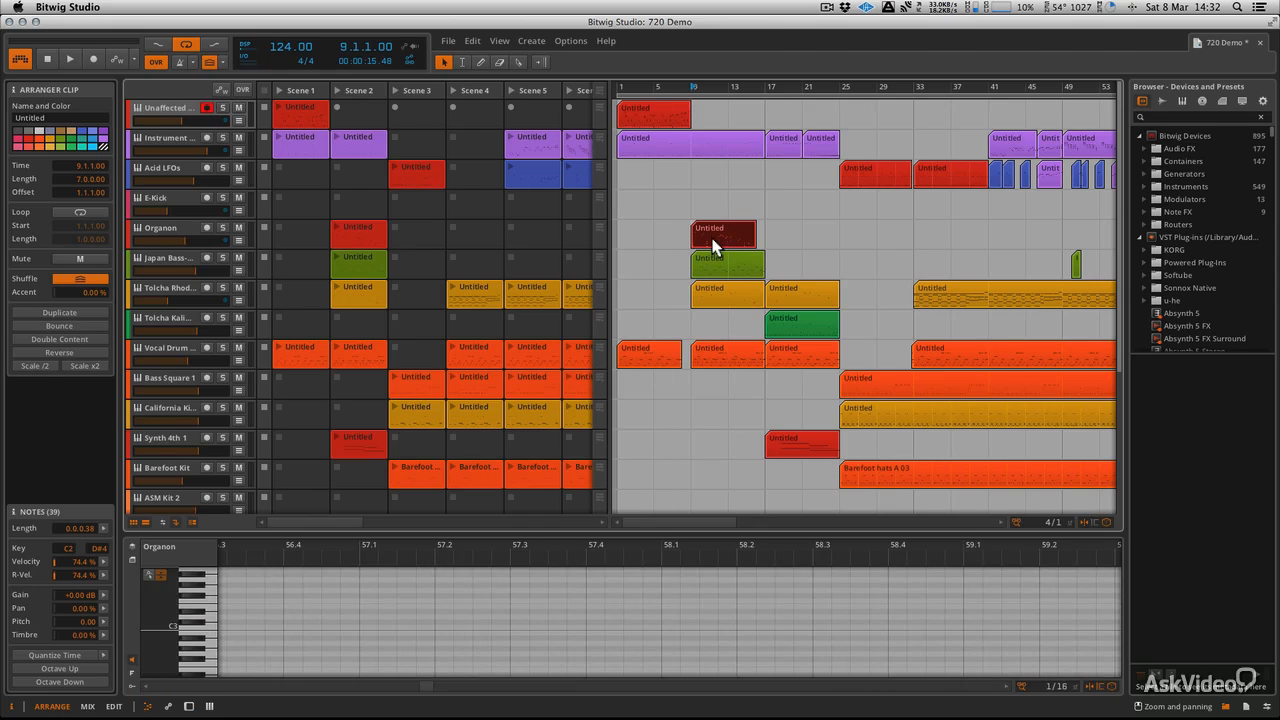
drag(549, 533, 543, 669)
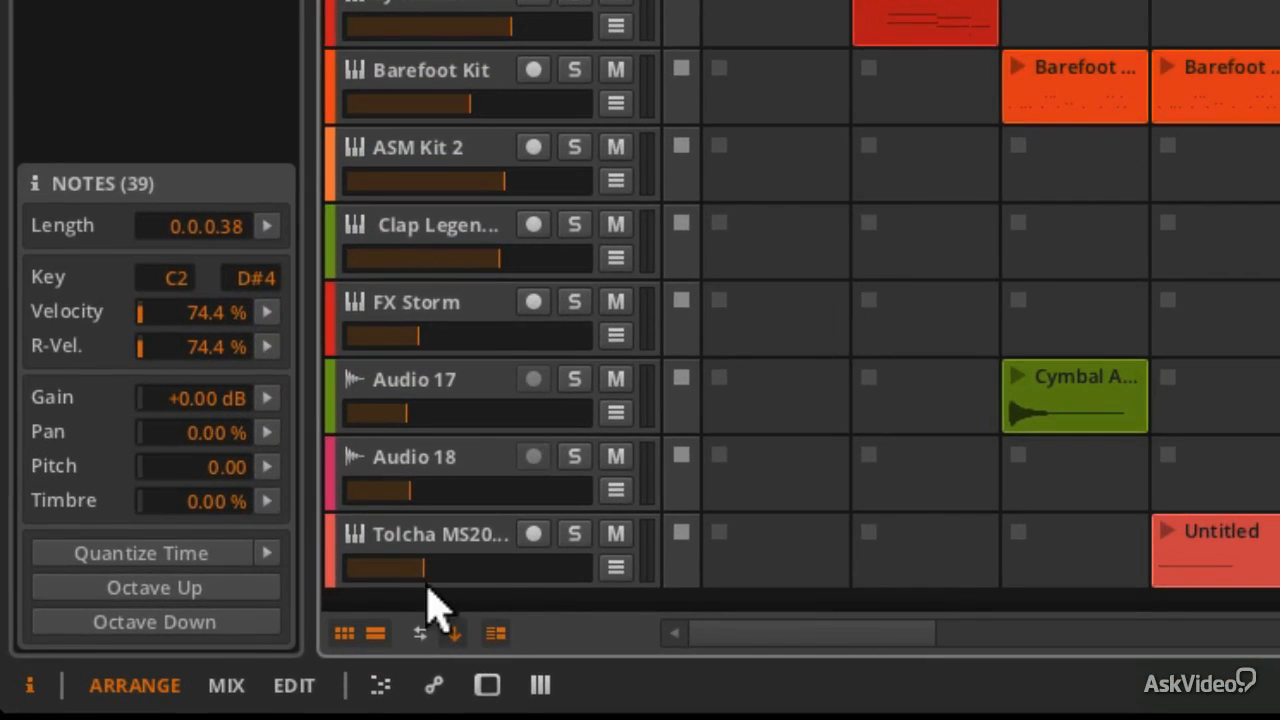
In the Mix layout, toggle the device chain, note editor and automation panels below the mixer
click(228, 688)
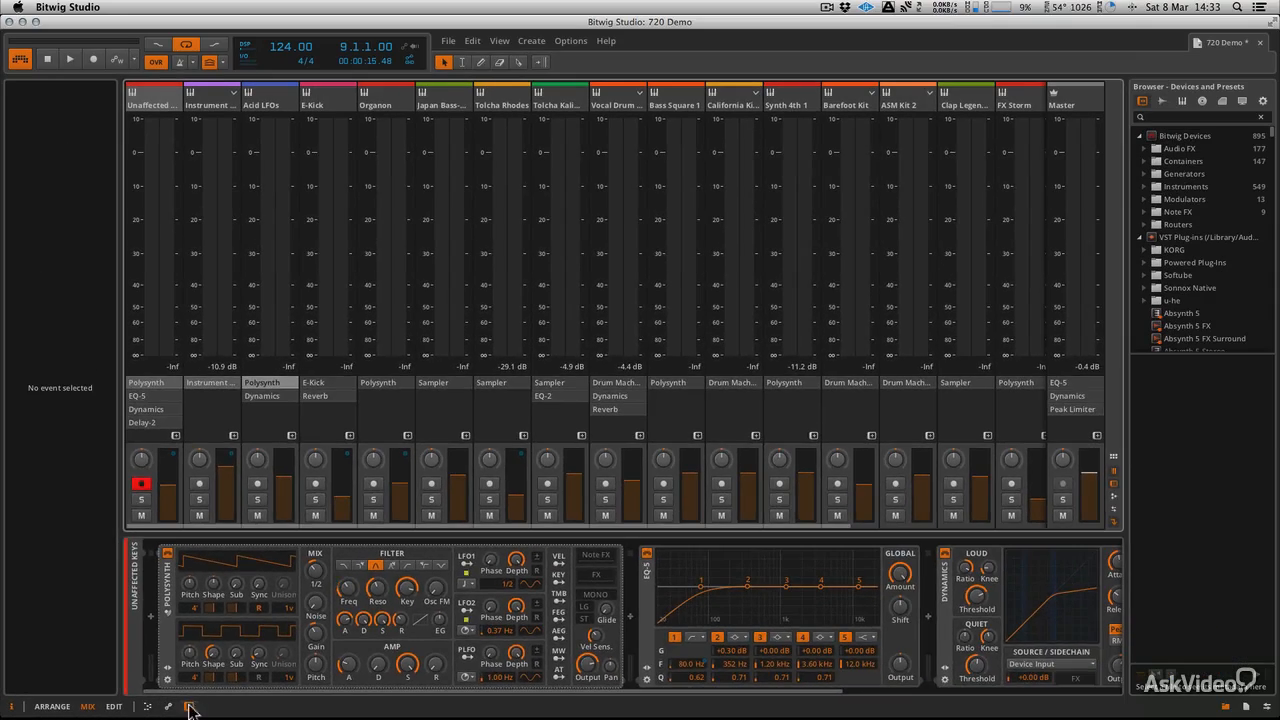
click(487, 685)
click(189, 707)
click(189, 707)
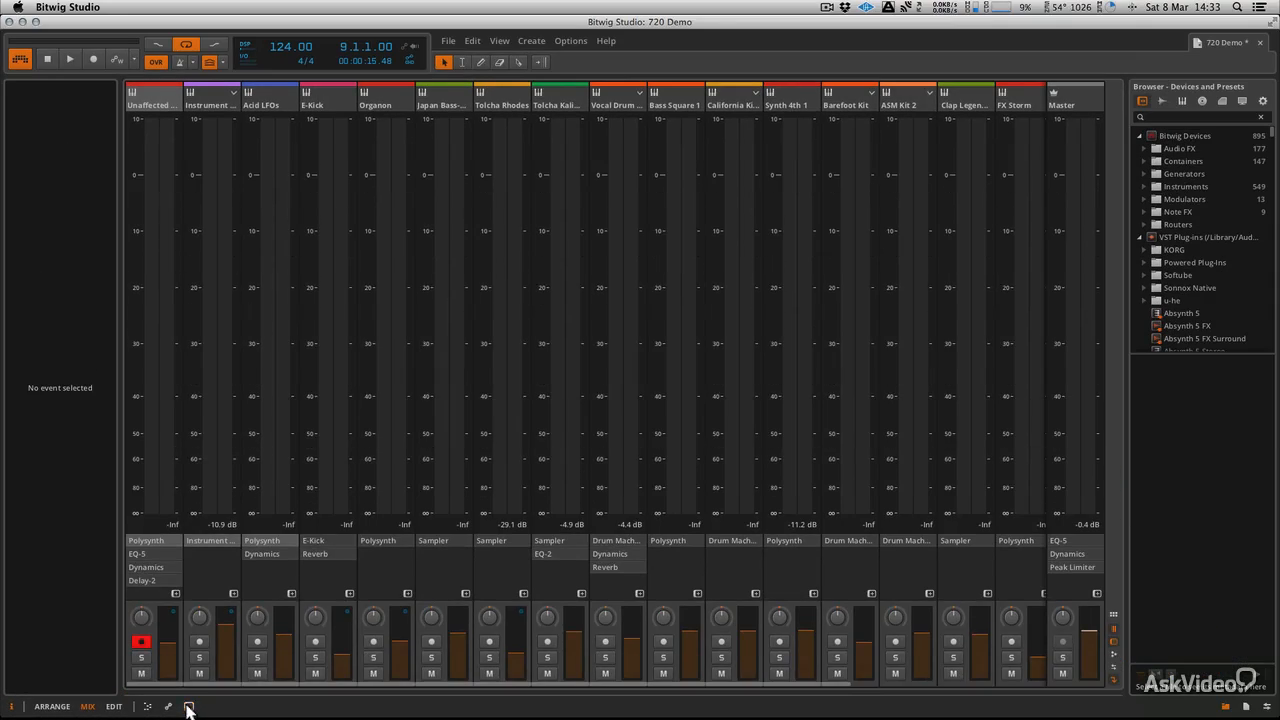
click(149, 709)
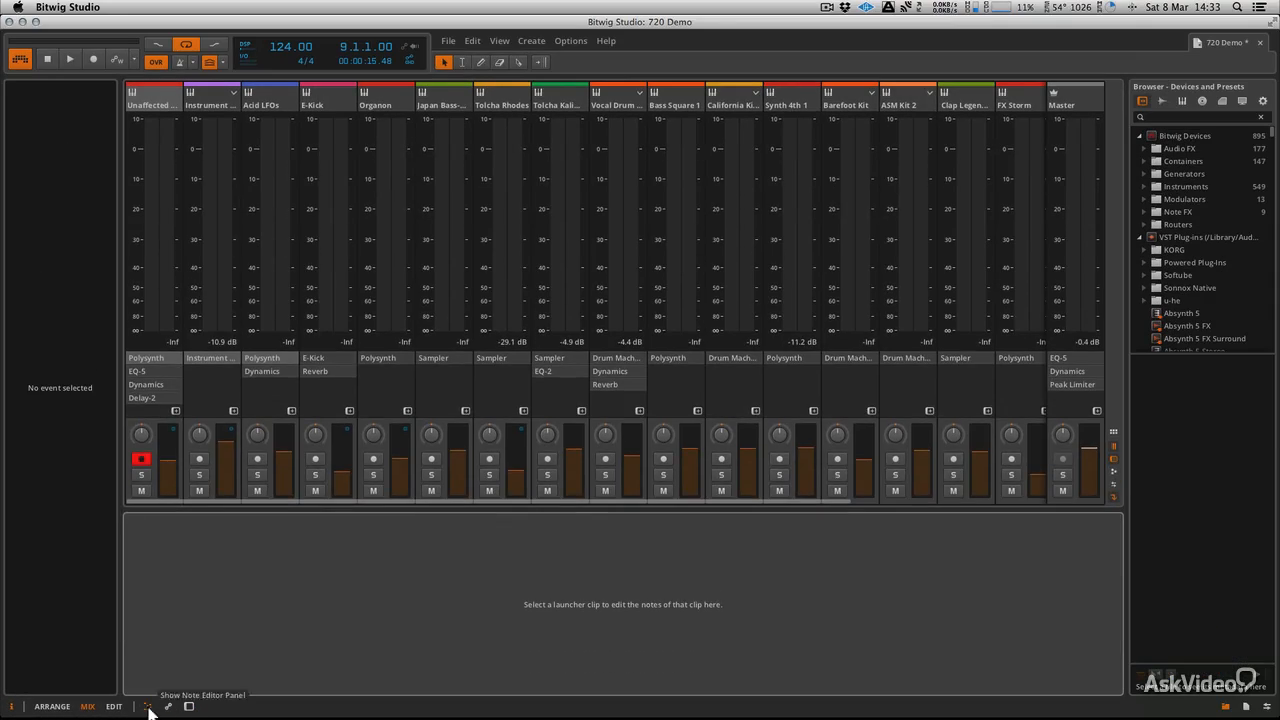
click(170, 709)
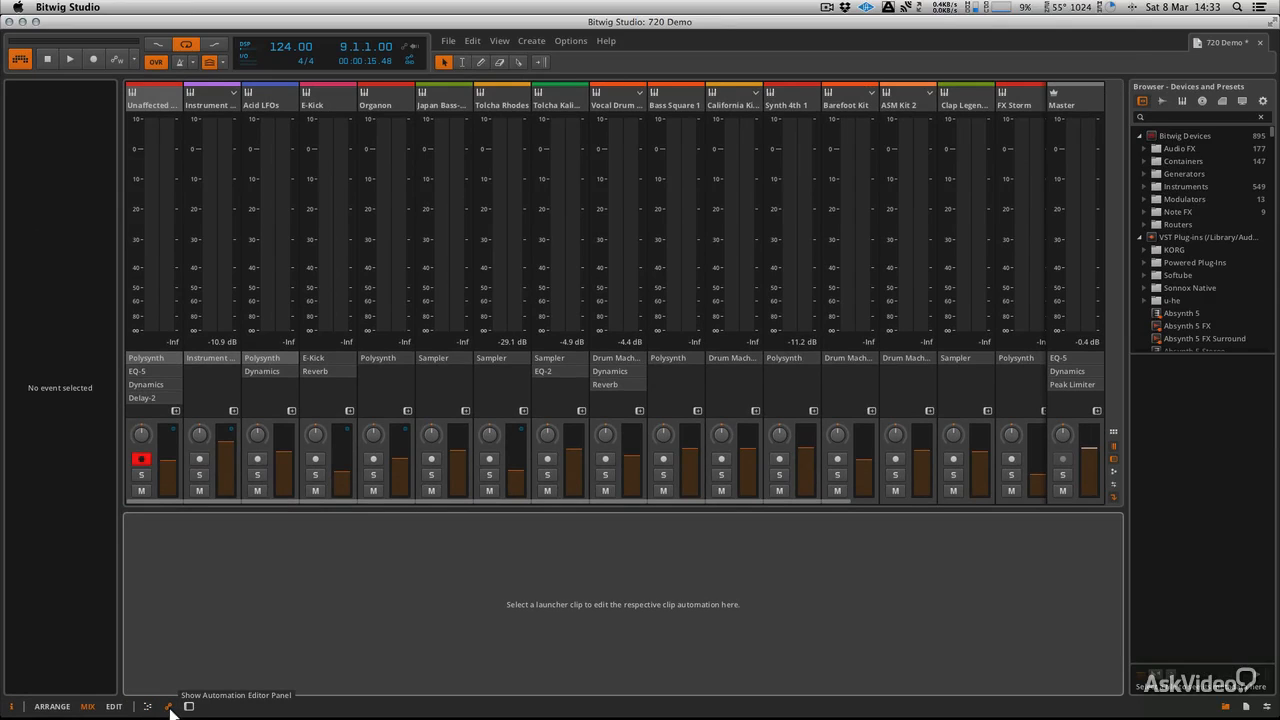
click(189, 707)
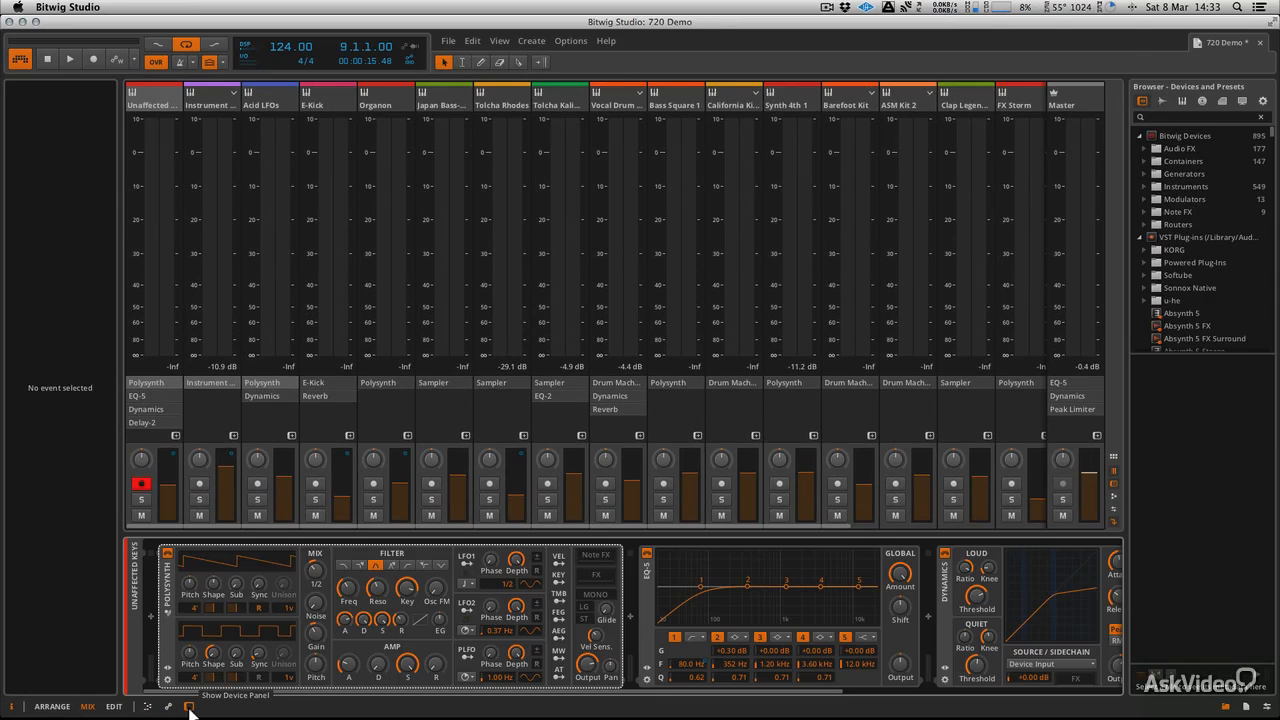
click(167, 709)
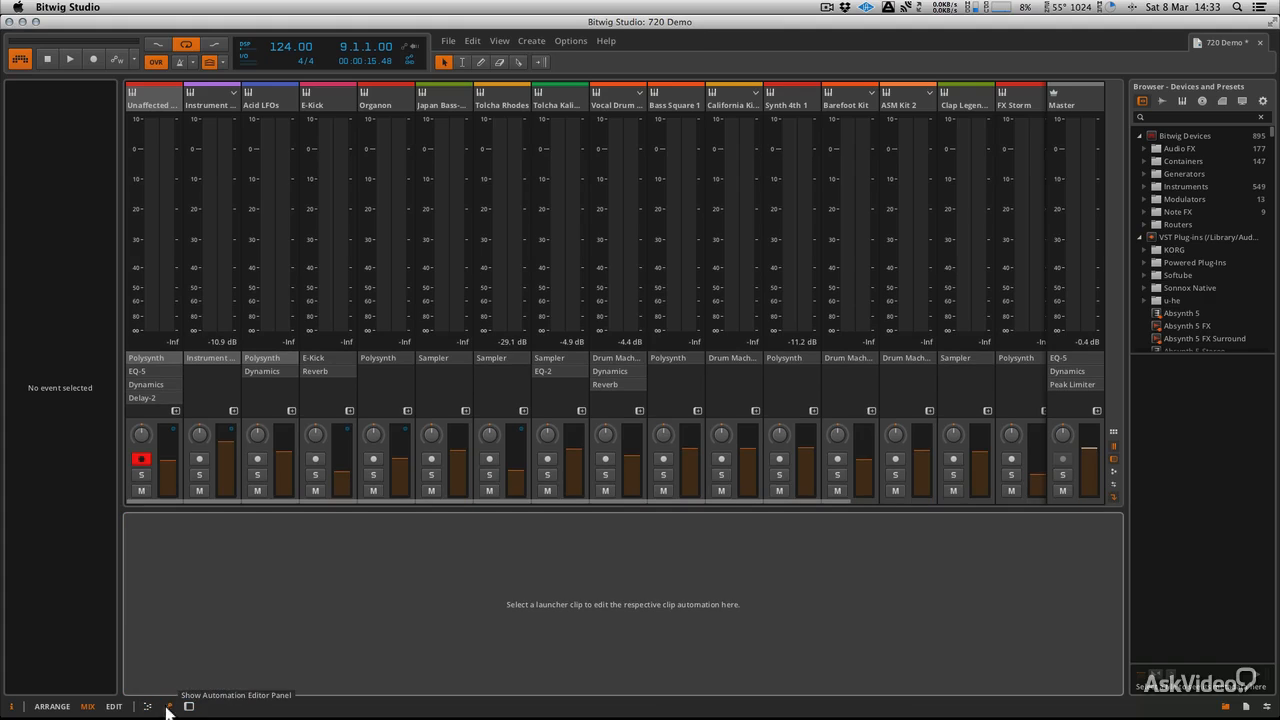
click(189, 707)
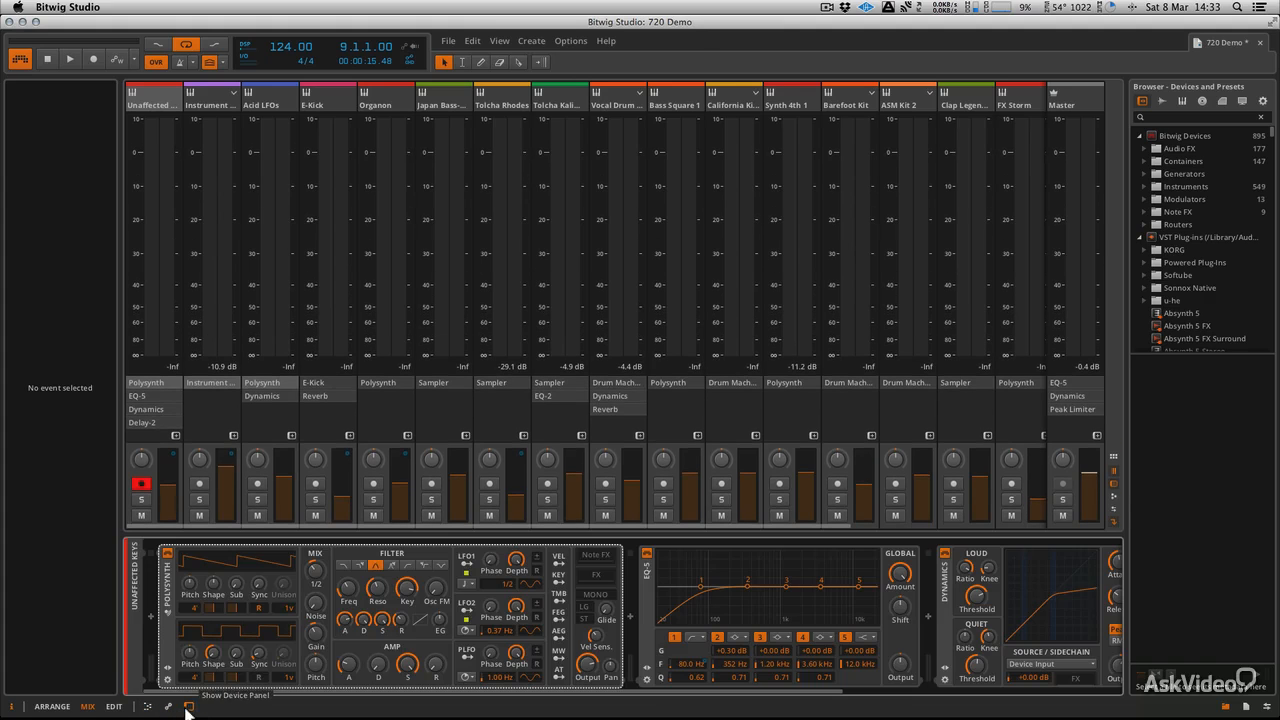
In Arrange, try the mixer, device, automation and note editor panels, leaving none open
click(52, 707)
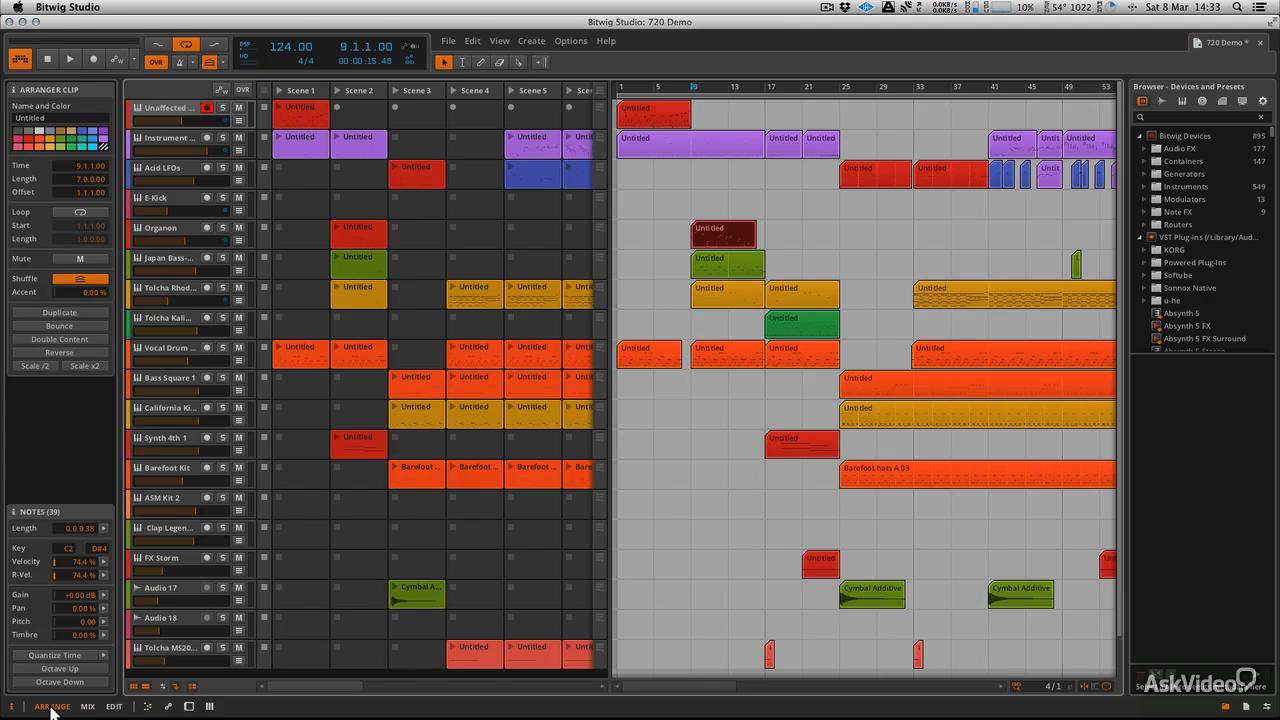
click(209, 706)
click(209, 706)
click(209, 706)
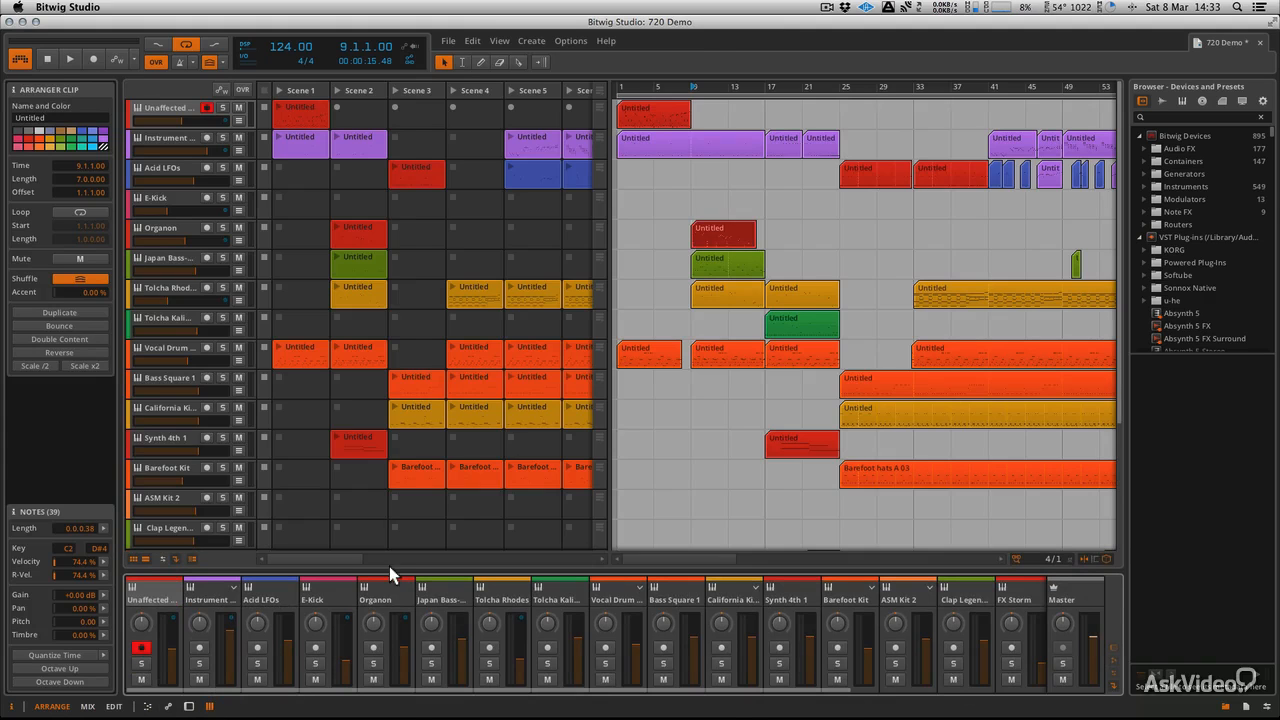
drag(389, 567, 434, 357)
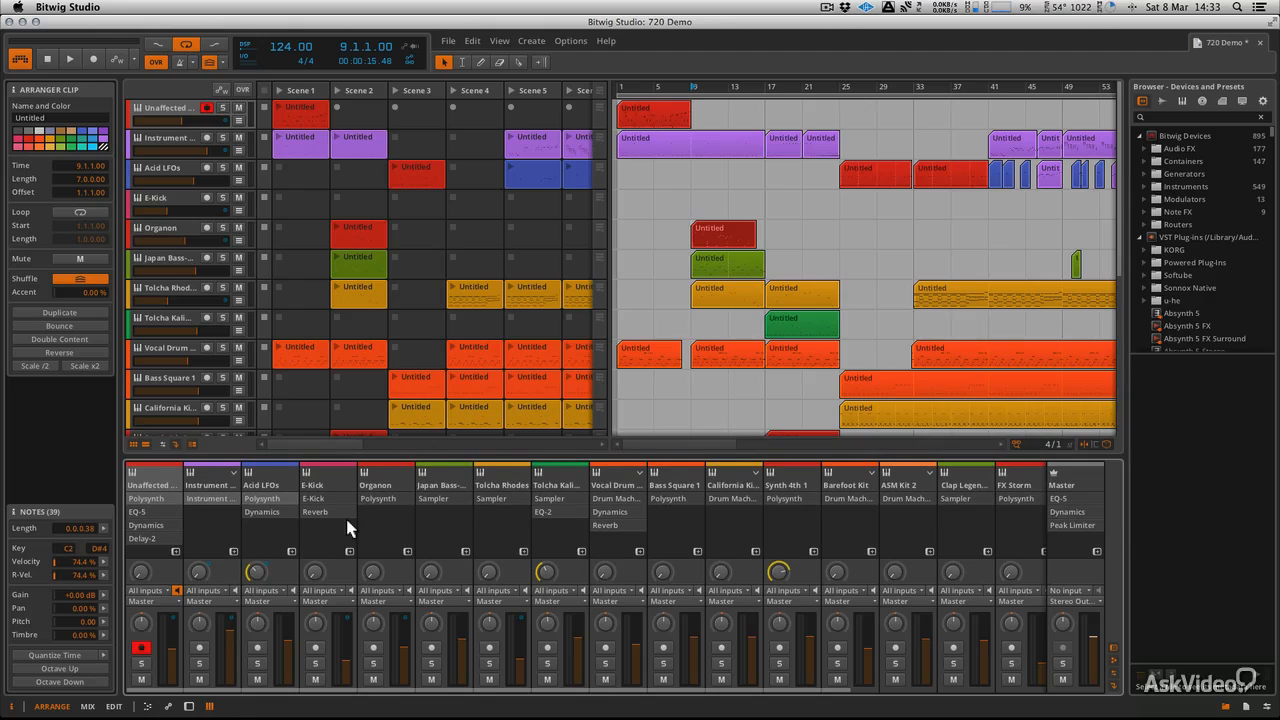
click(188, 706)
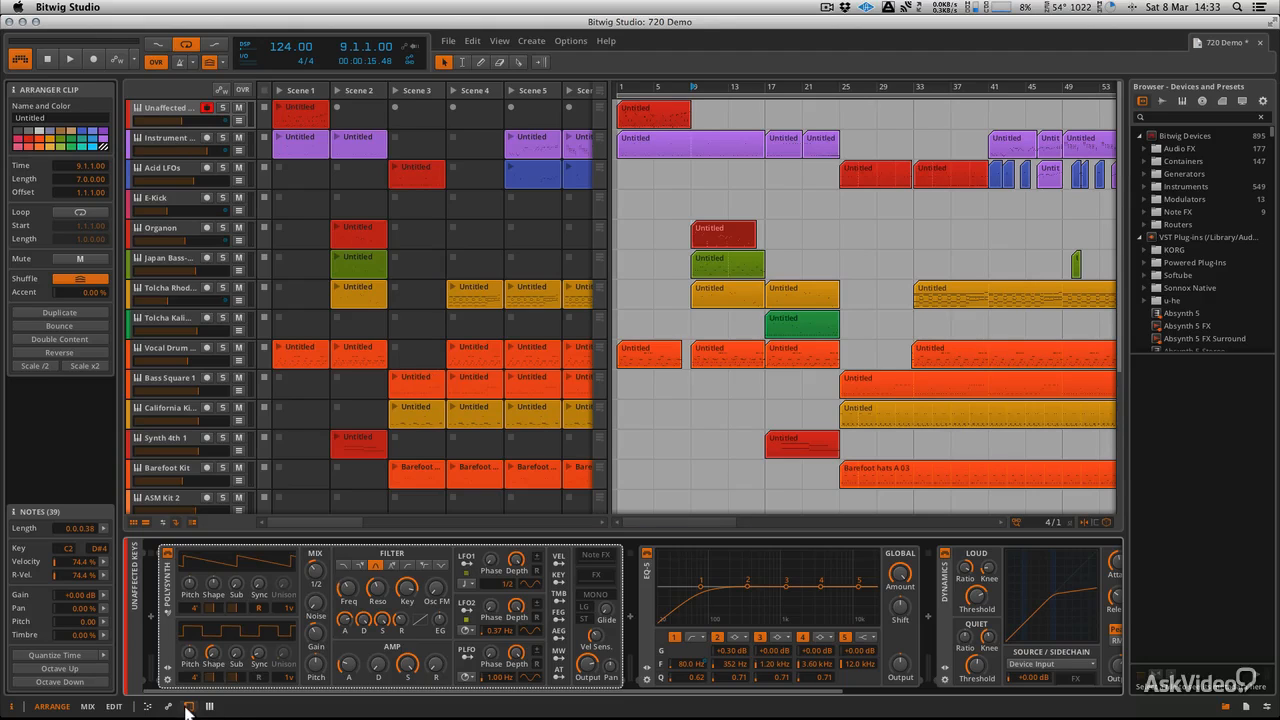
click(168, 706)
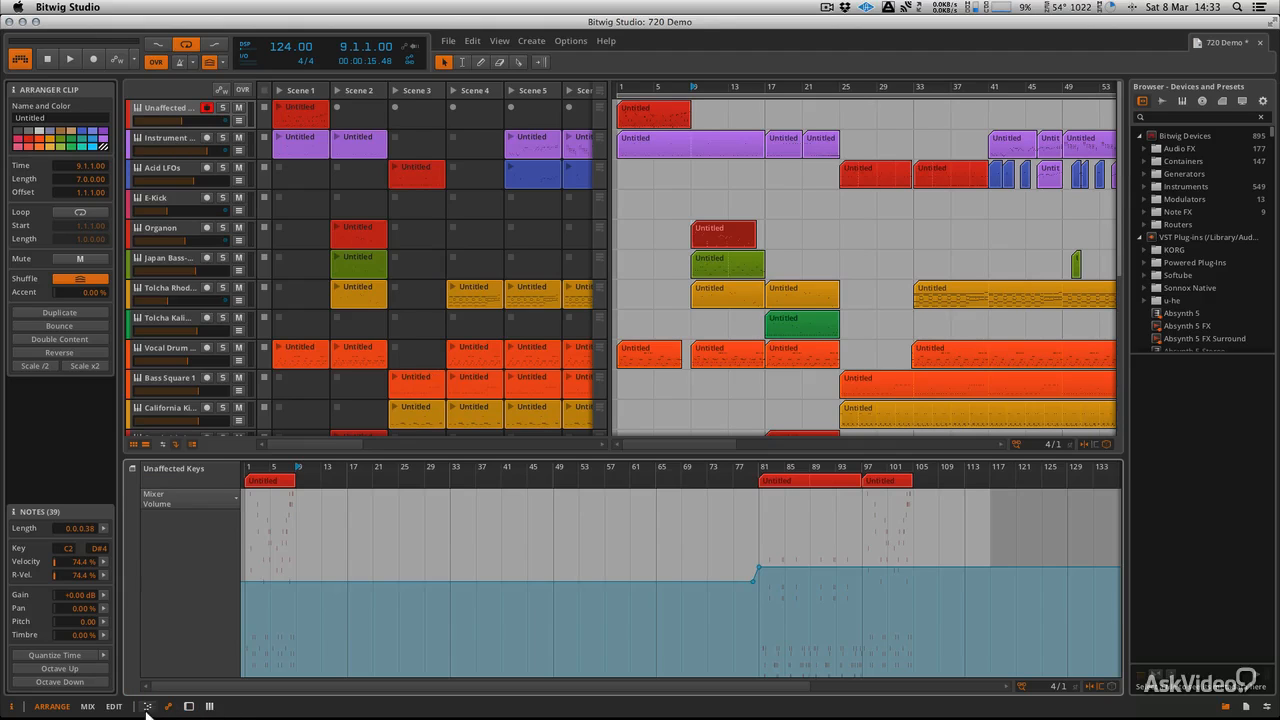
click(147, 706)
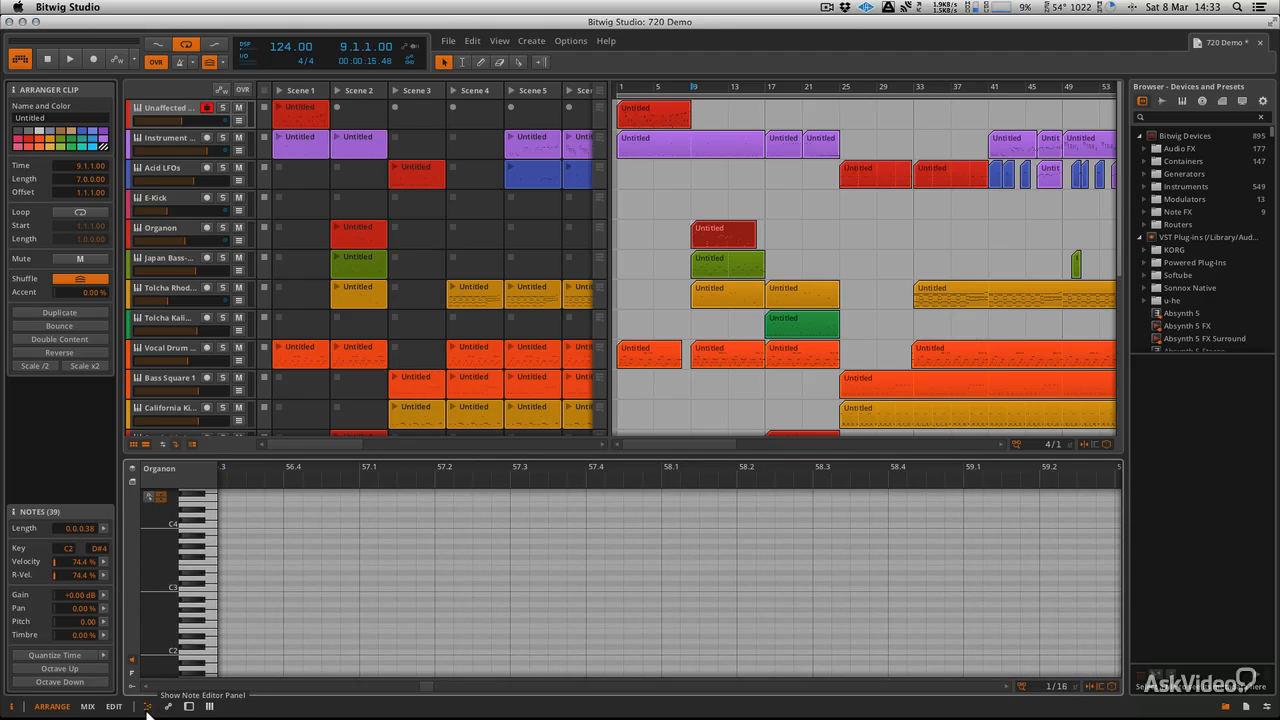
click(147, 706)
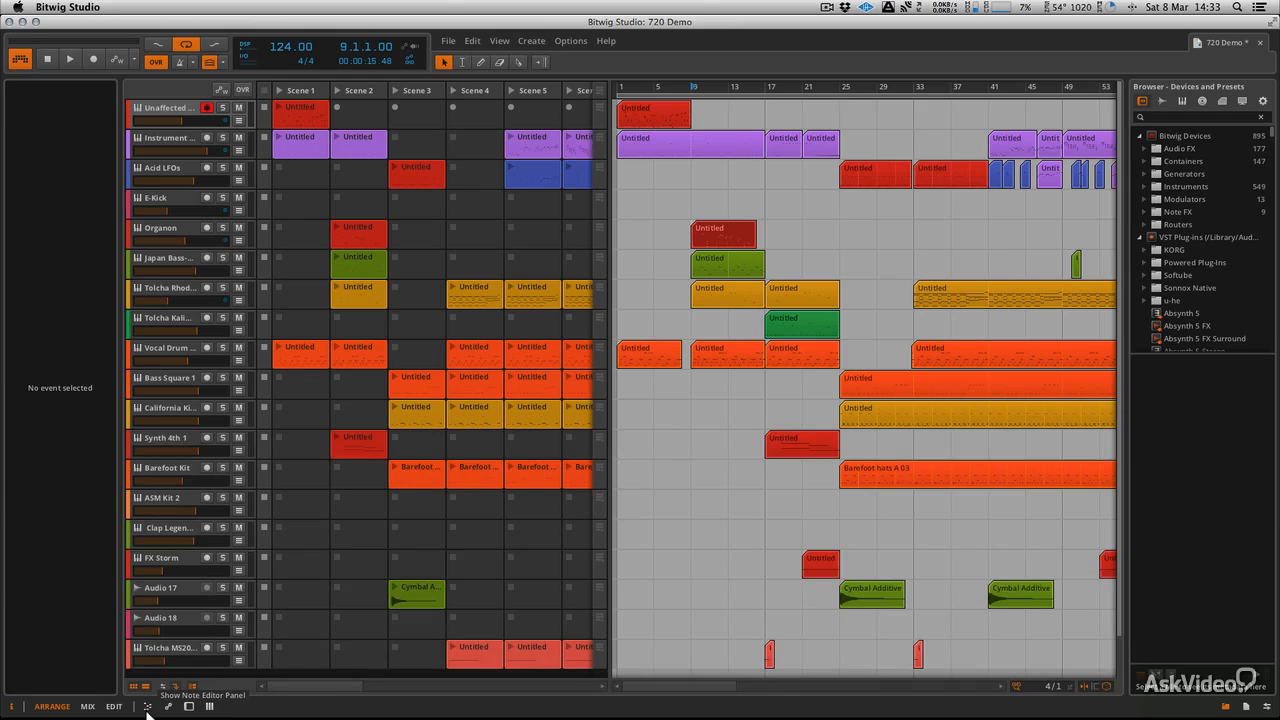
Hide the inspector and browser, and widen the clip launcher to reveal Scenes 6 and 7
click(12, 707)
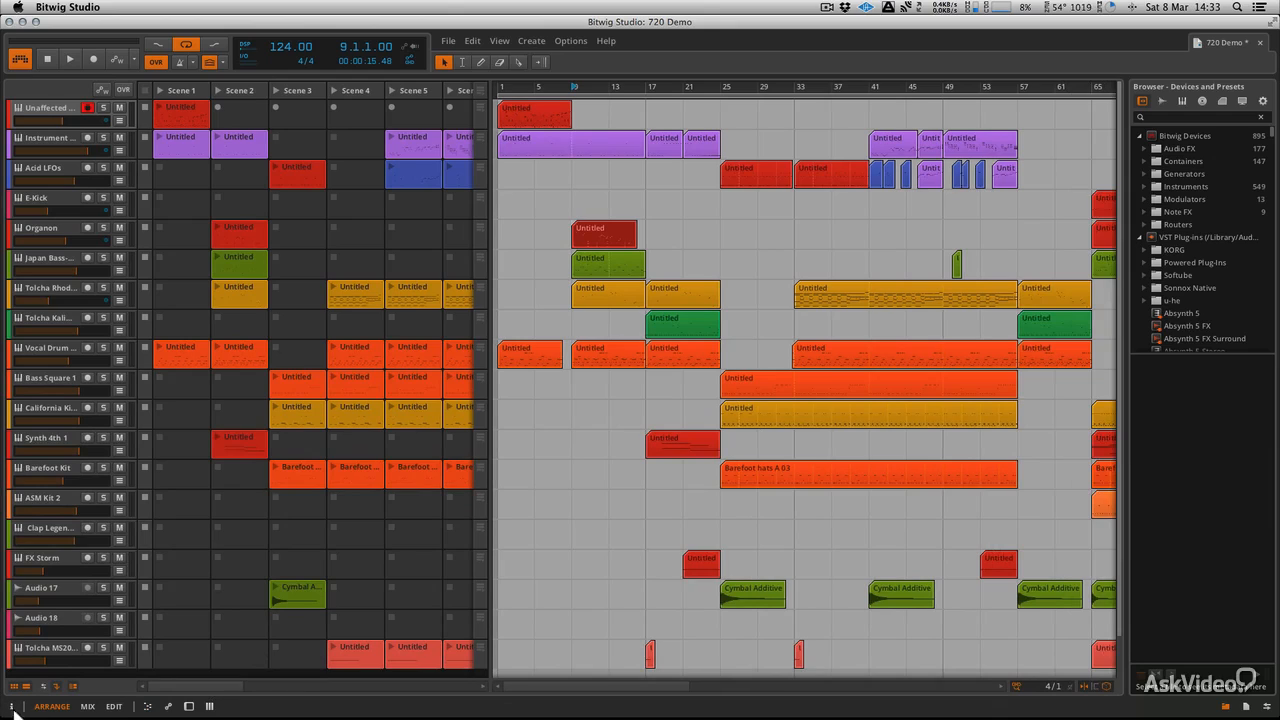
click(1226, 707)
drag(492, 402, 612, 403)
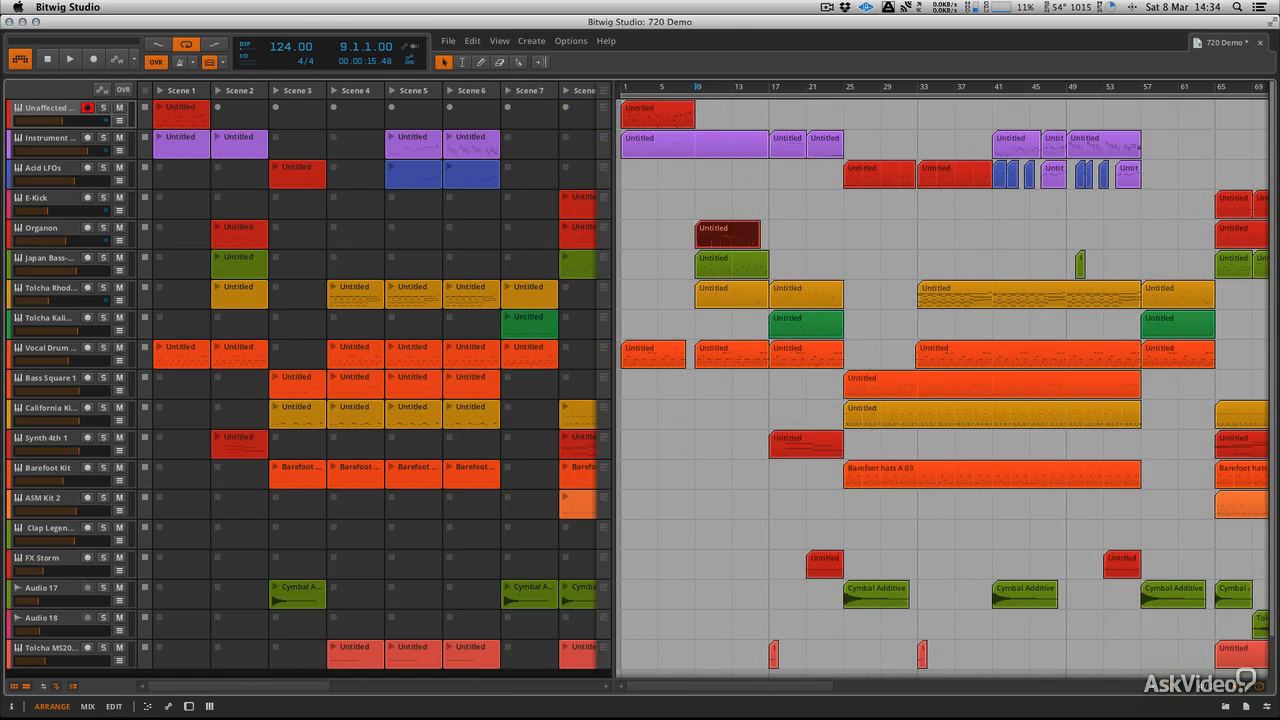
Toggle between launcher and timeline, make all tracks compact height, and show the mixer below
click(26, 687)
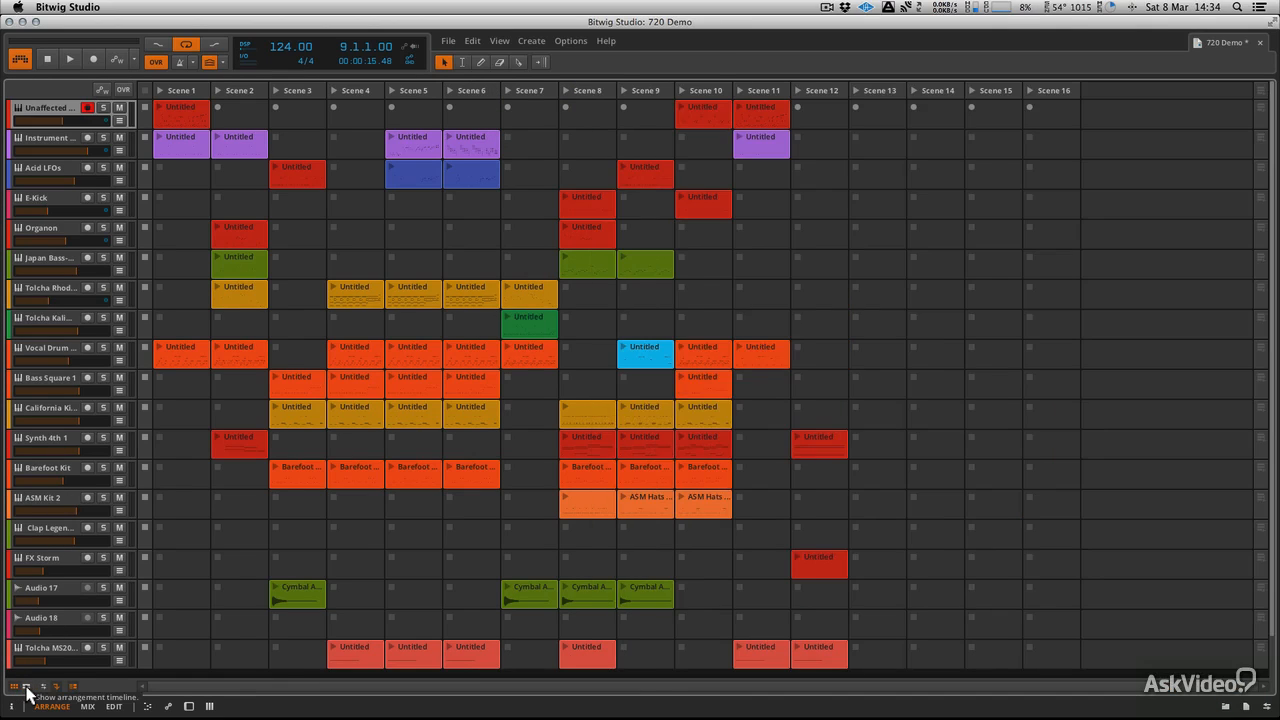
click(15, 687)
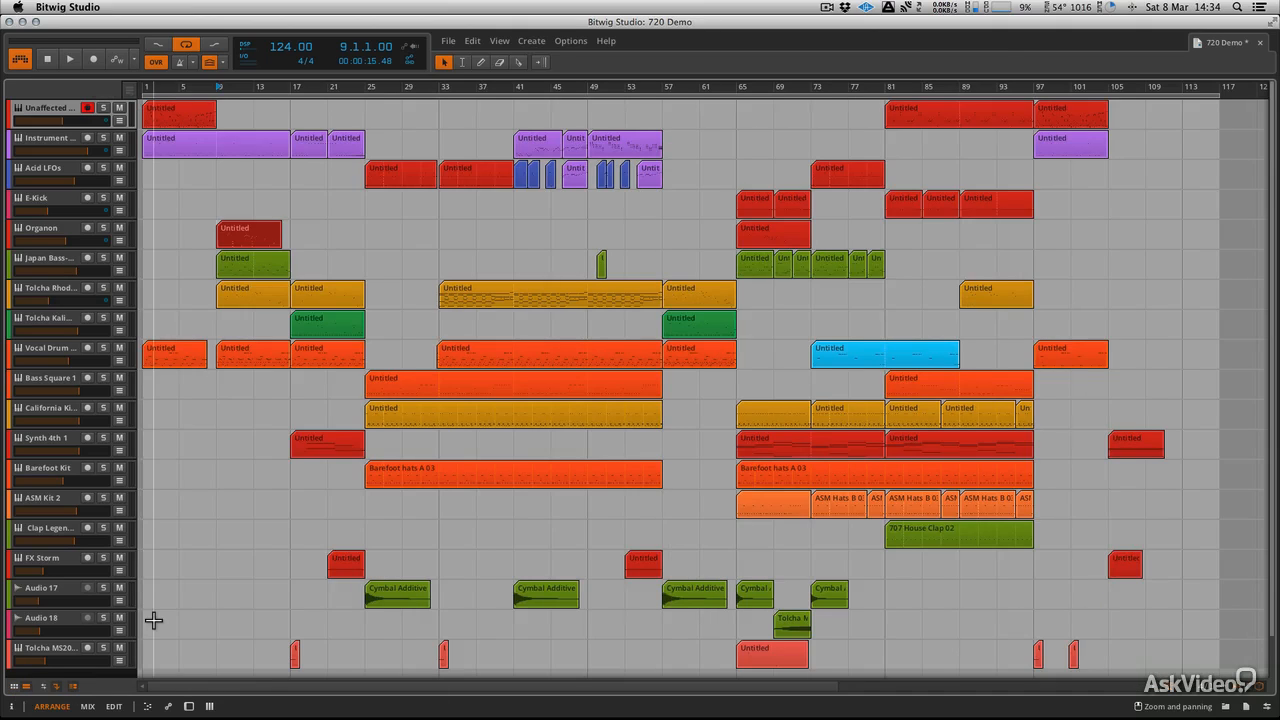
click(73, 687)
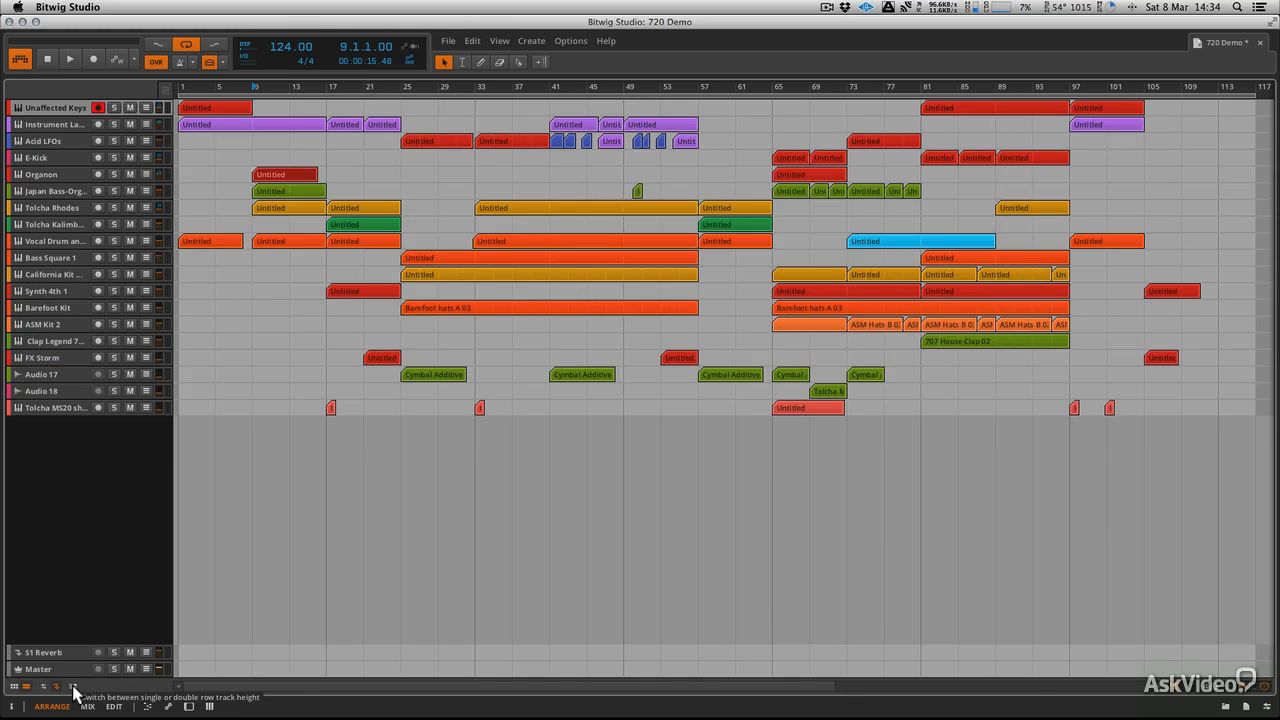
click(210, 707)
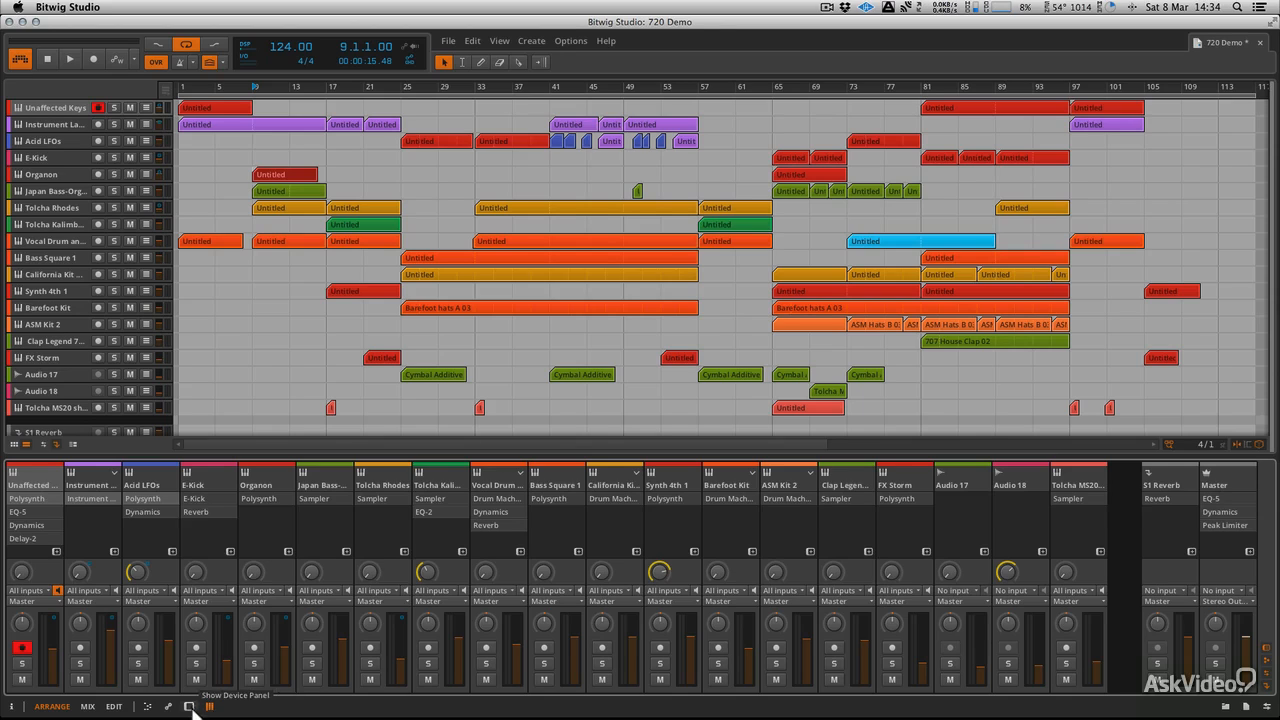
Replace the bottom mixer with the Unaffected Keys device chain and scroll through it
click(189, 707)
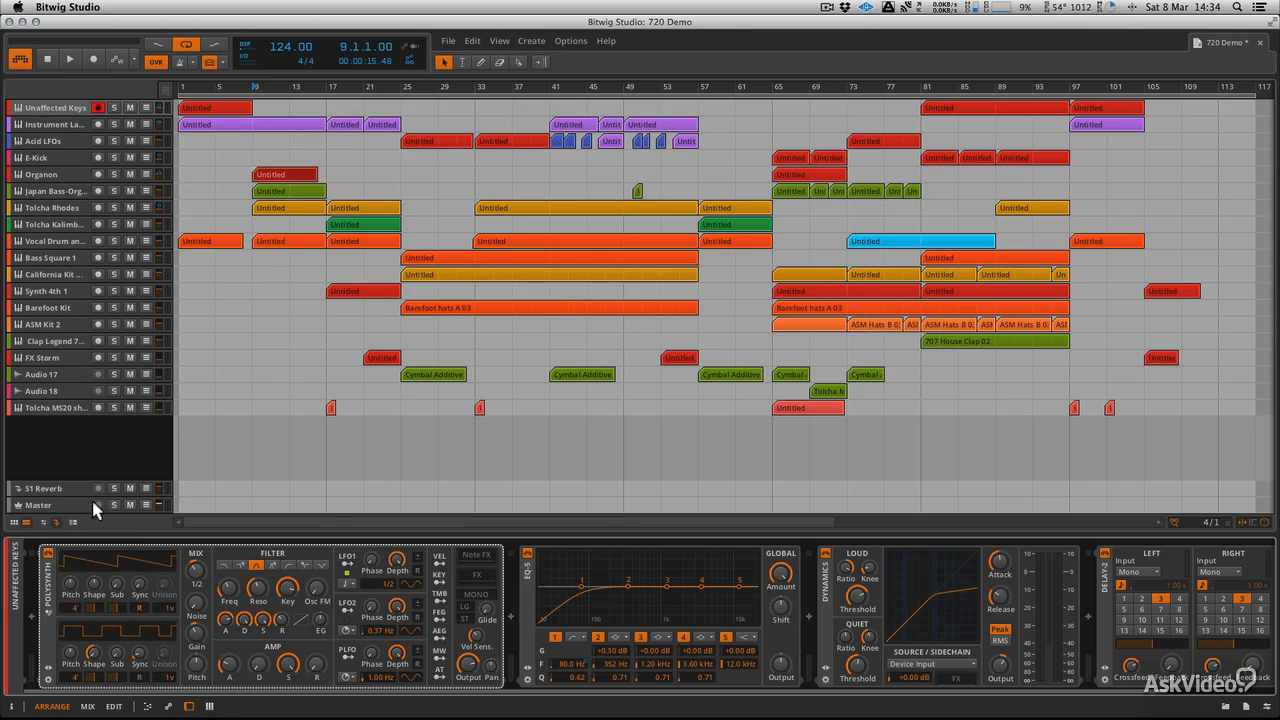
click(189, 706)
click(189, 706)
scroll(437, 596, left, 3)
Show the device browser side panel, close the bottom device chain, and switch to Mix
click(1247, 707)
click(1226, 706)
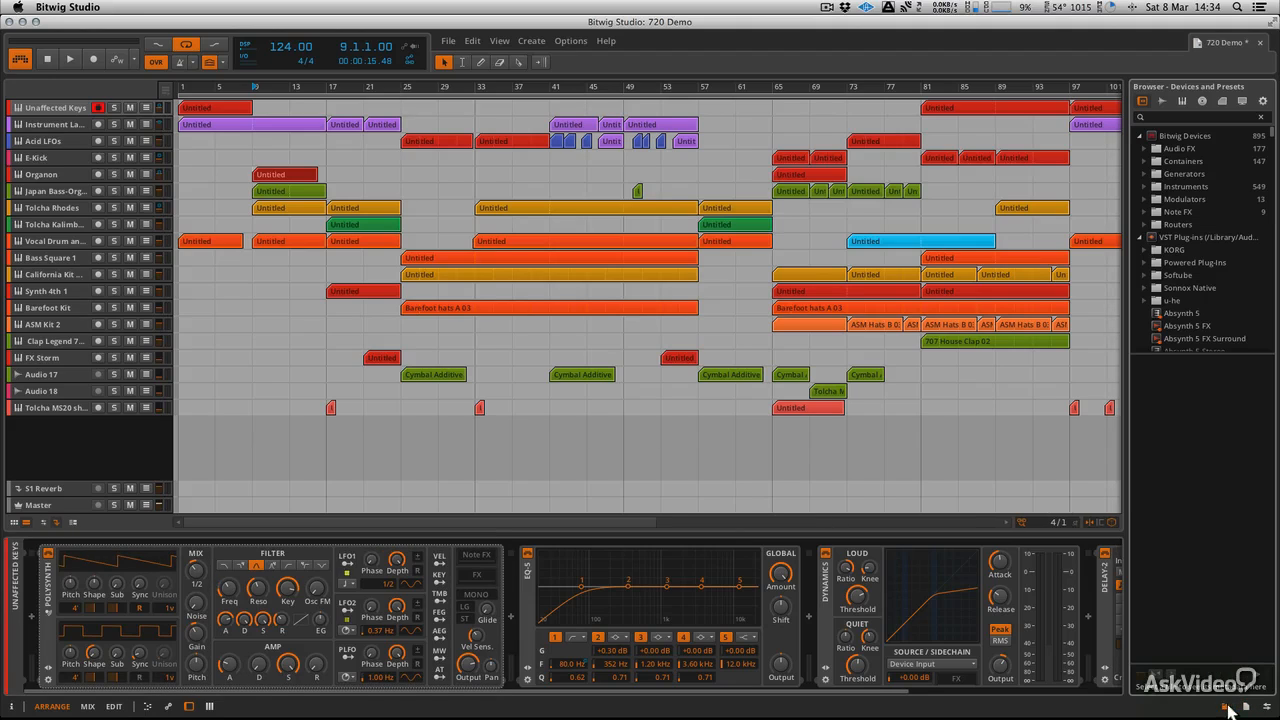
click(190, 707)
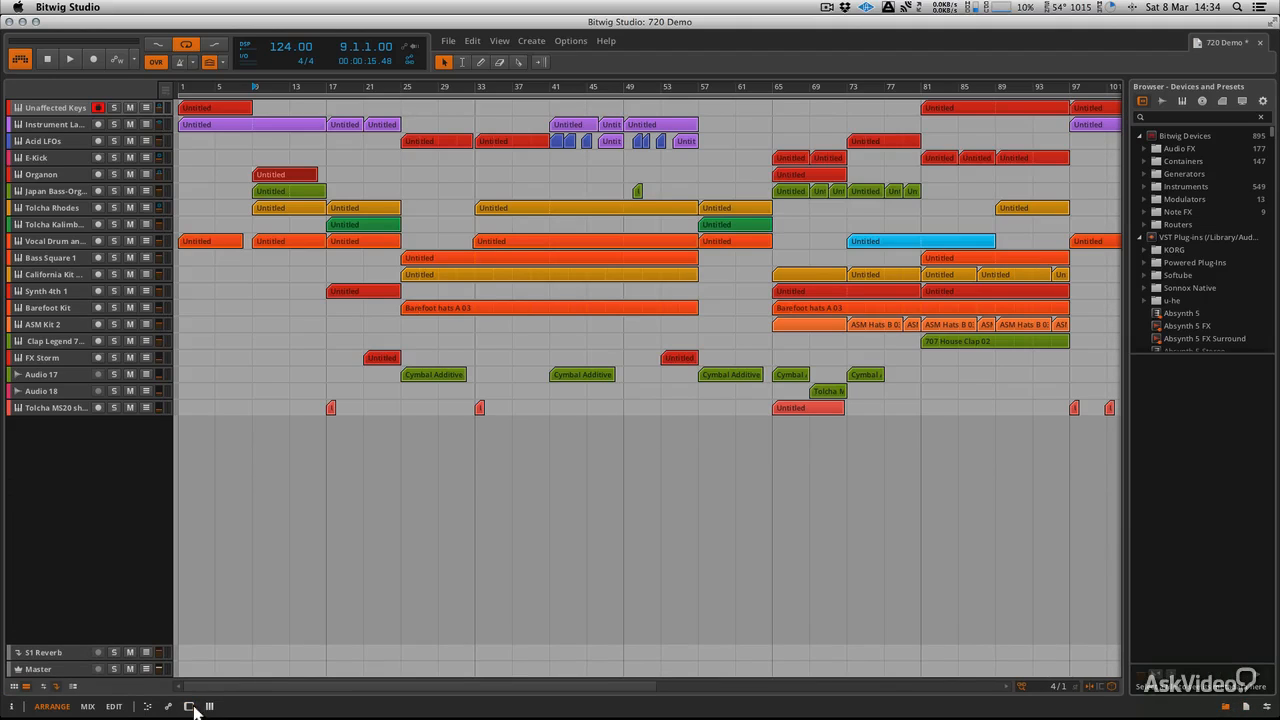
click(88, 707)
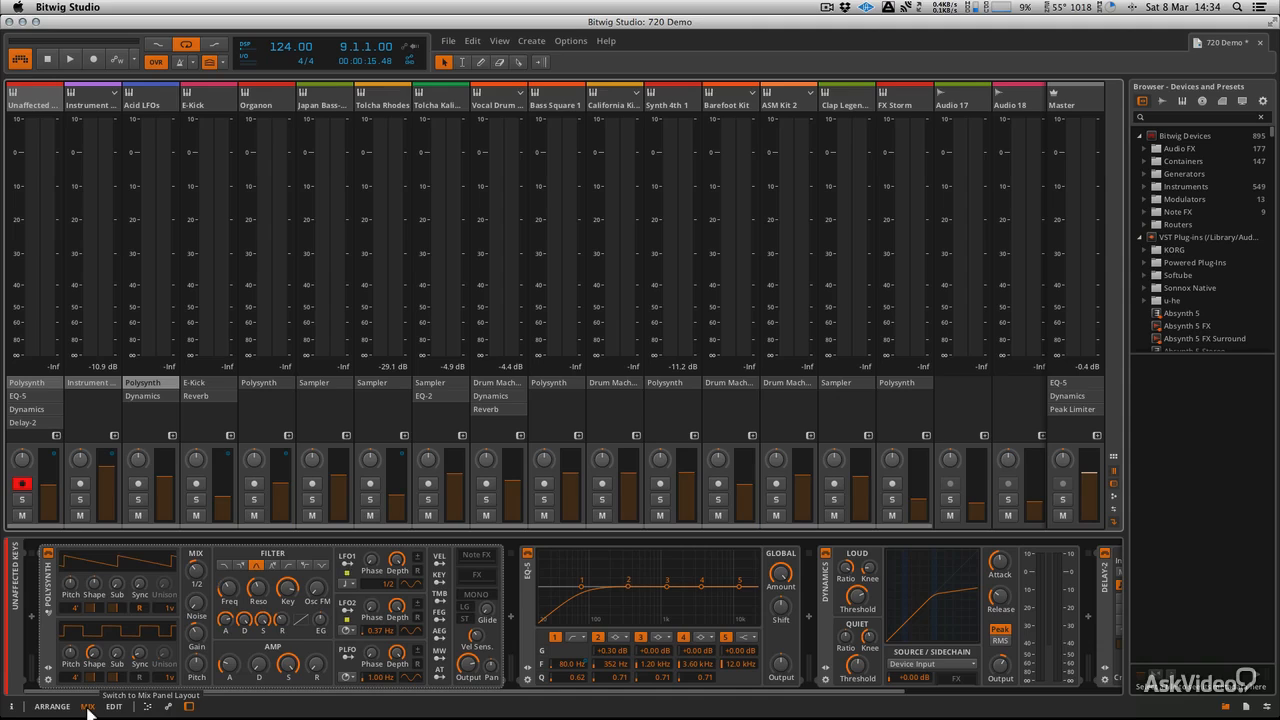